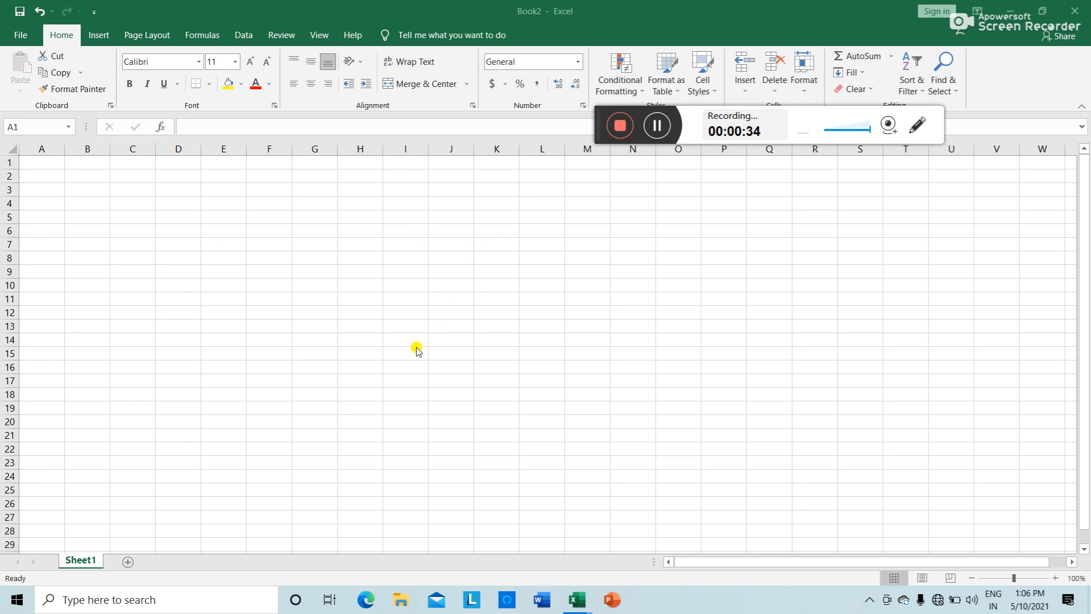
Step: Apply All Borders to every cell in the range E5:I14
drag(225, 215, 397, 338)
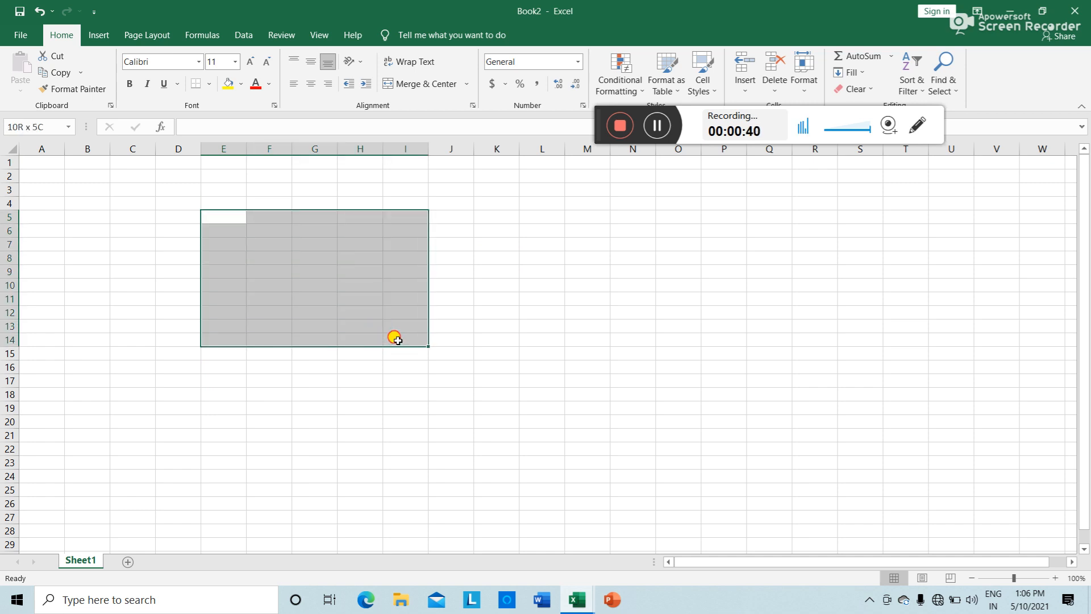
click(210, 89)
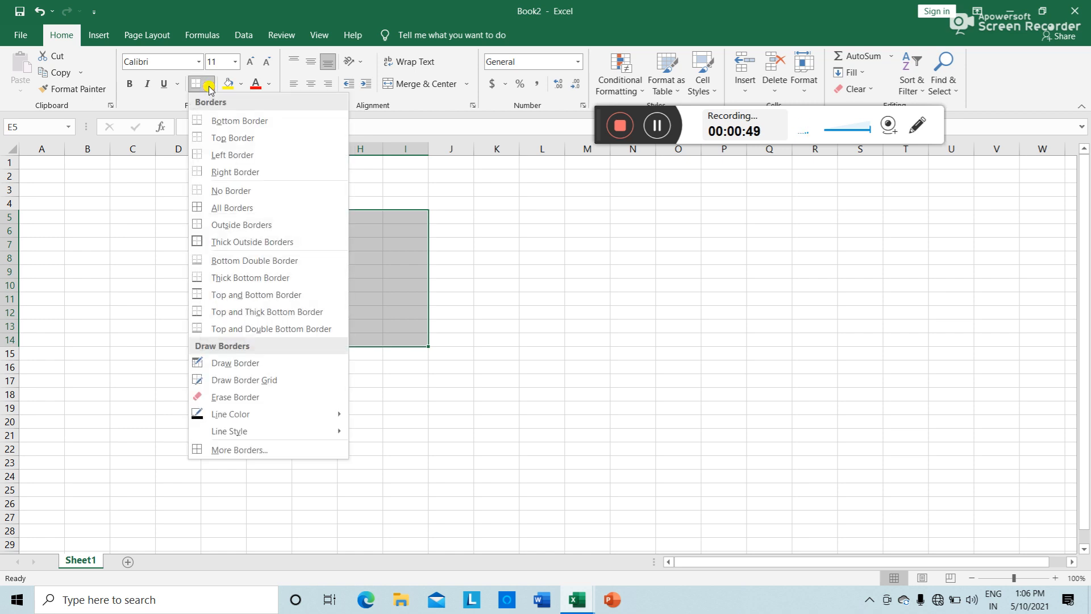
click(250, 209)
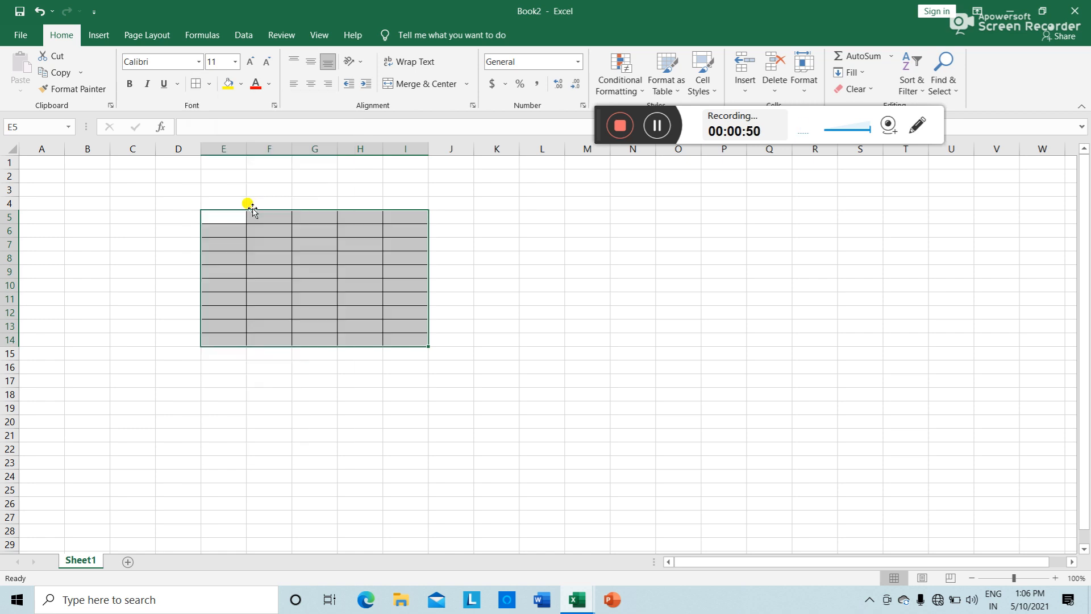
Step: Widen columns E, G and I of the bordered table
click(324, 435)
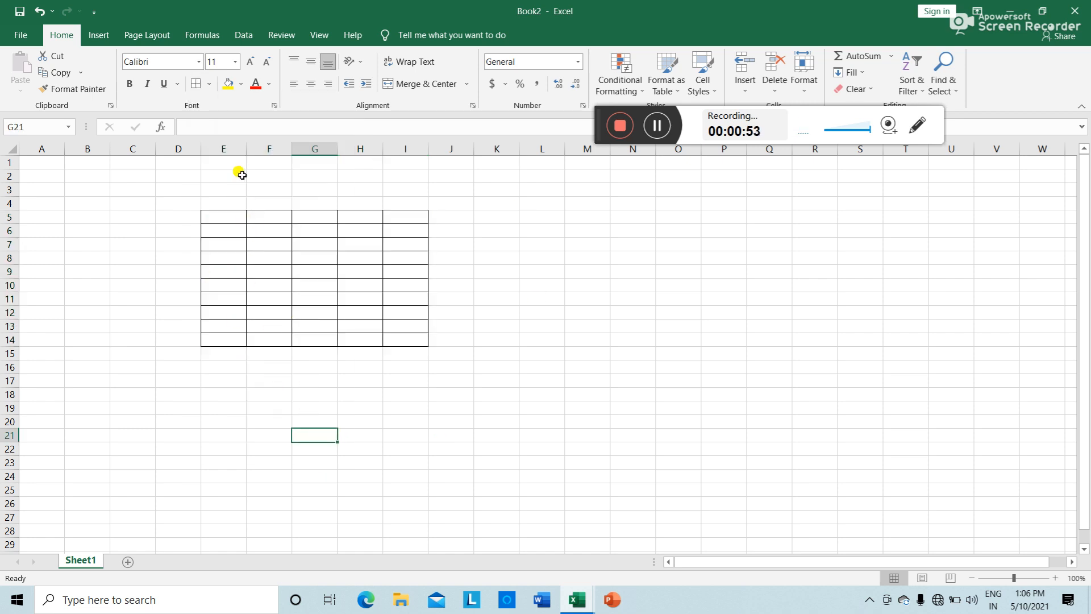
drag(245, 148, 307, 149)
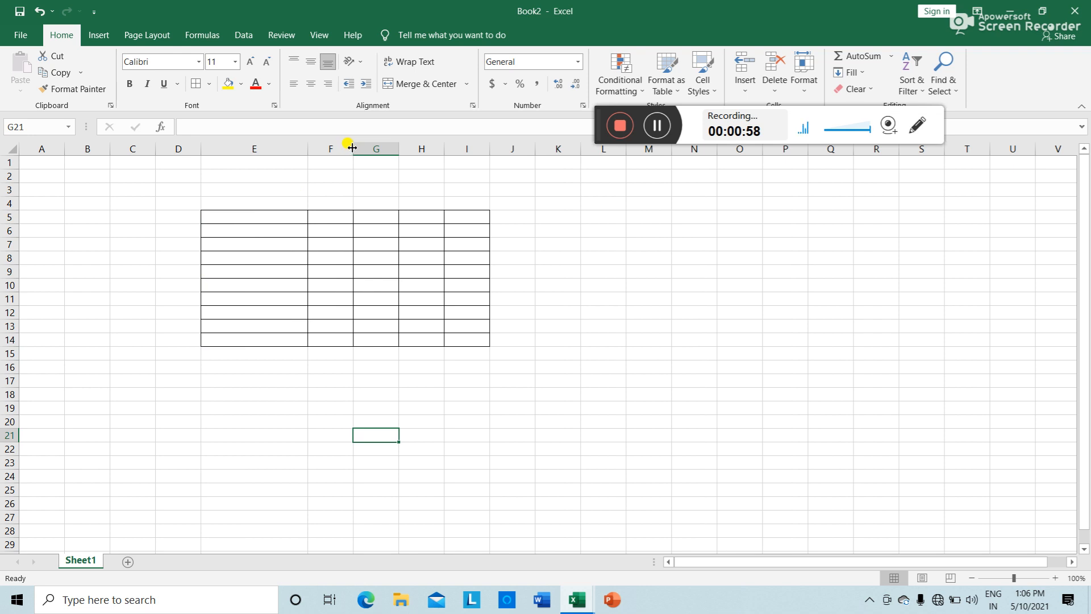
drag(352, 148, 550, 149)
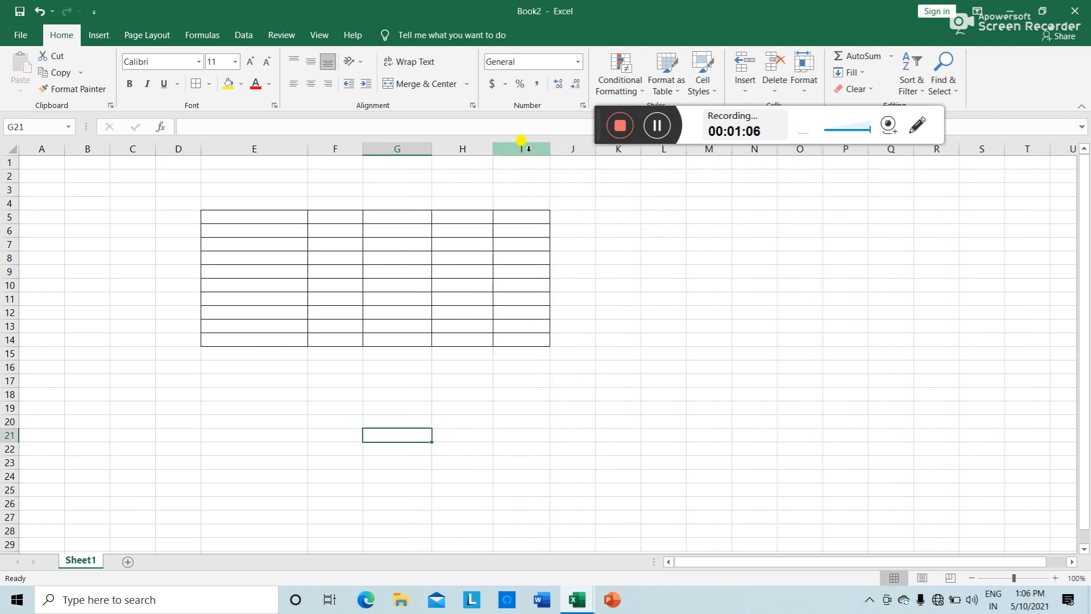
Step: Enter NAME, SALARY, AGE, CONTACT NO. and REMARKS in E5:I5, autofitting column H
click(278, 219)
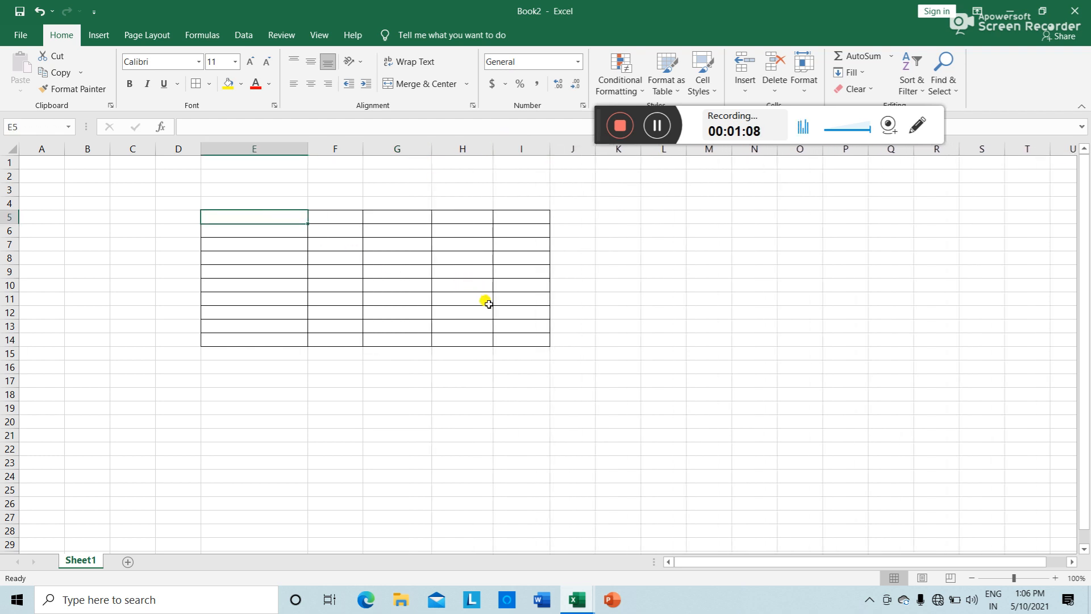
text(NAME)
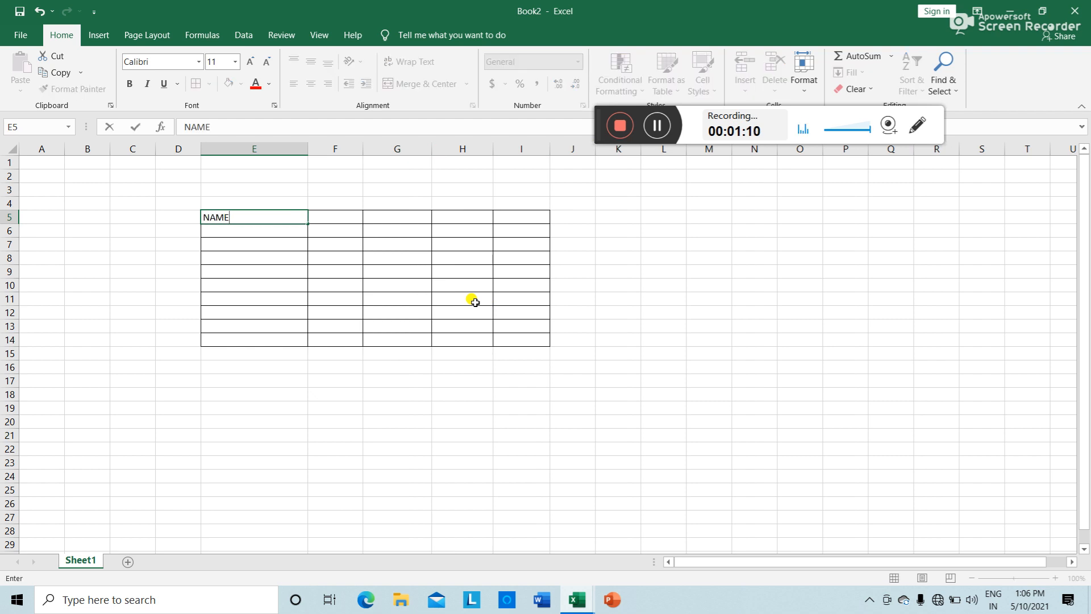
key(Tab)
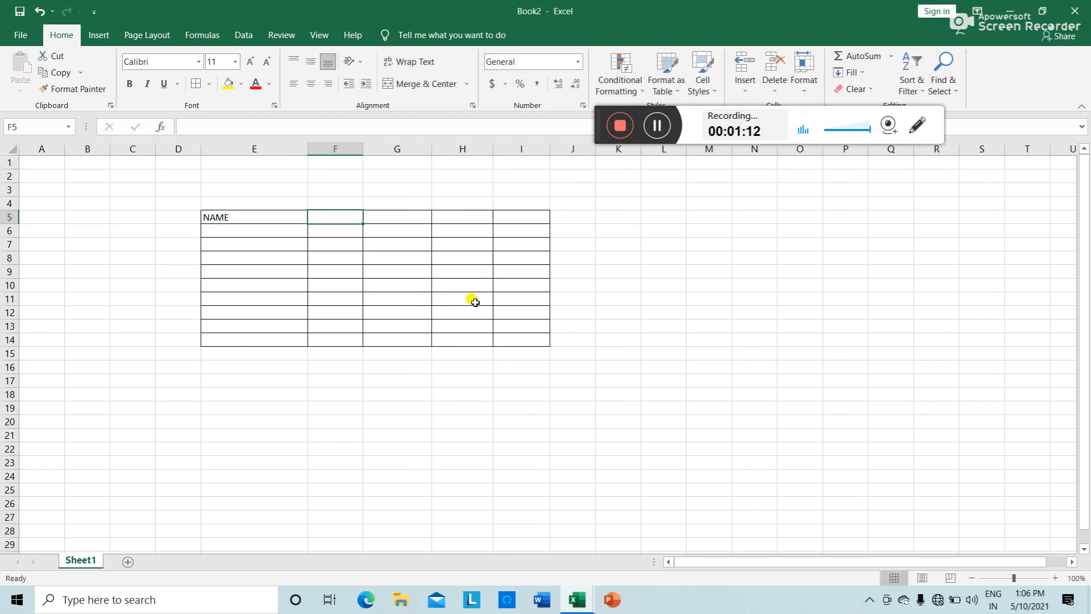
text(SALARY)
key(Tab)
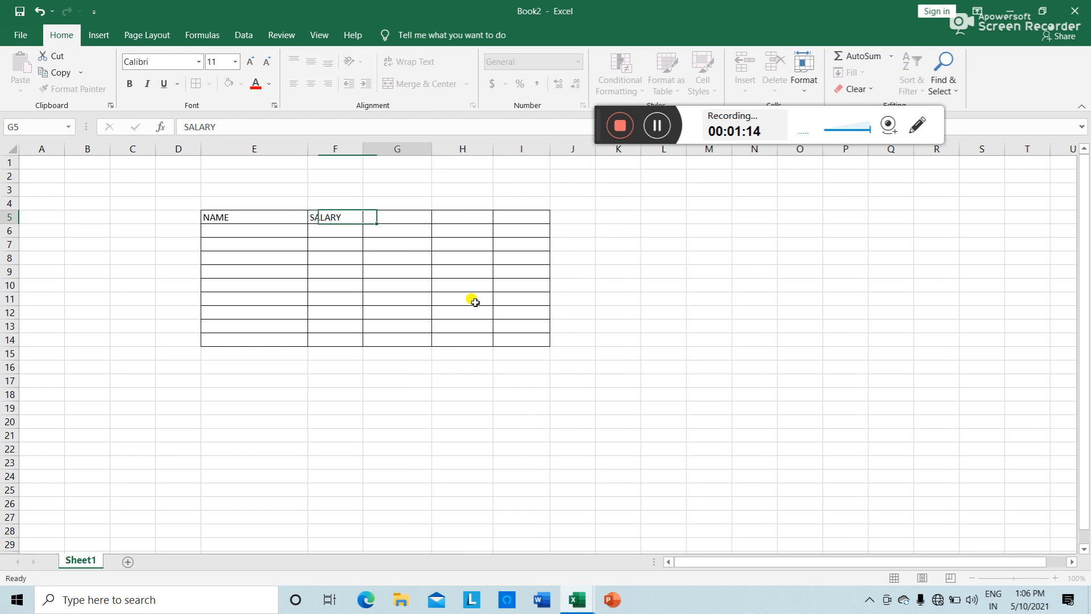
text(AGE)
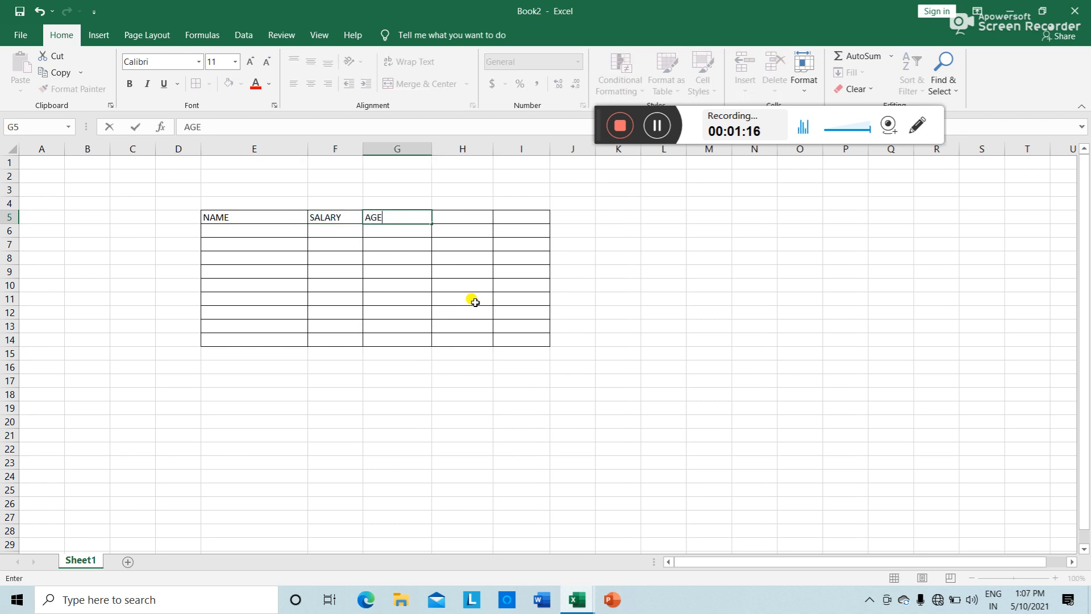
key(Tab)
text(CON)
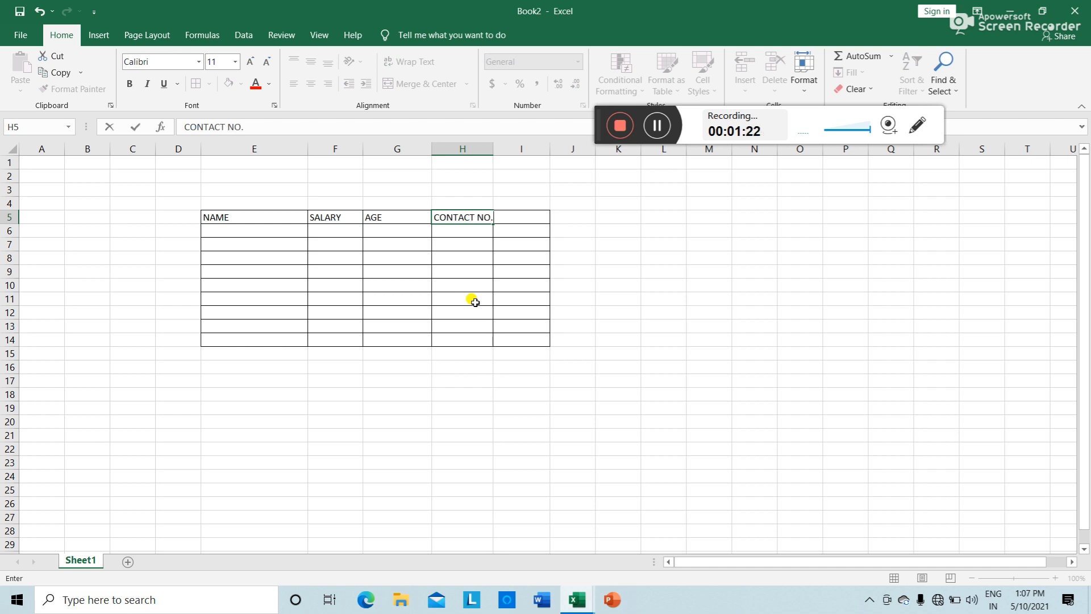
double_click(493, 151)
click(527, 220)
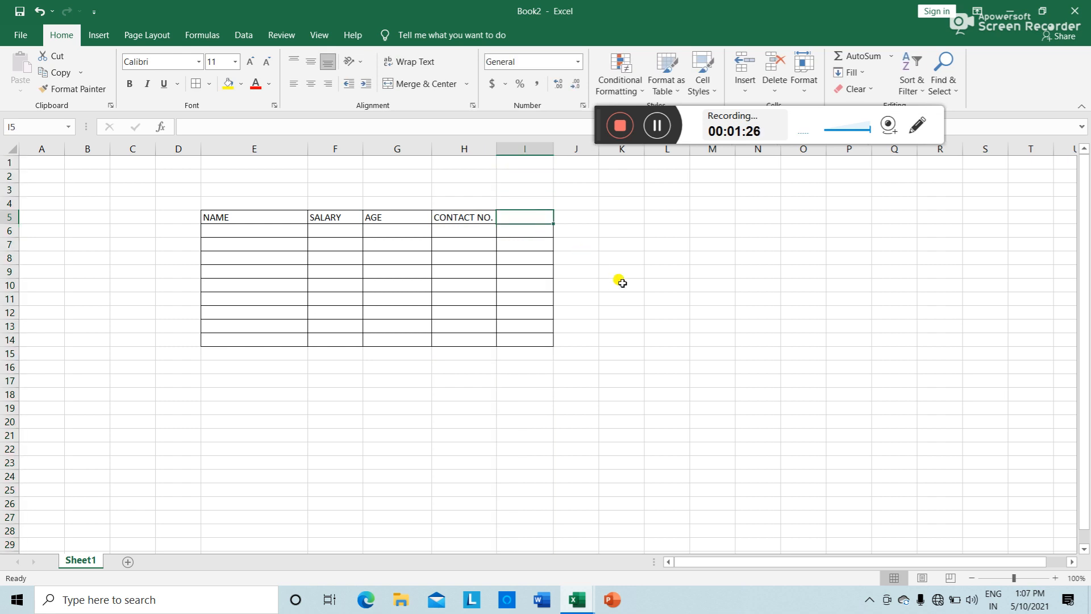
text(RE)
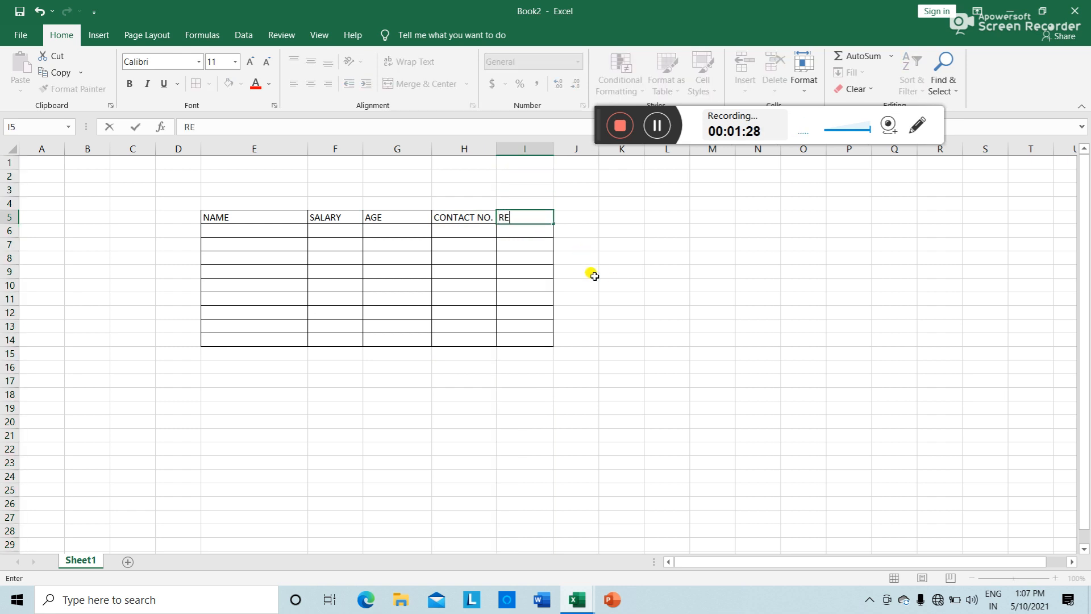
text(MARKS)
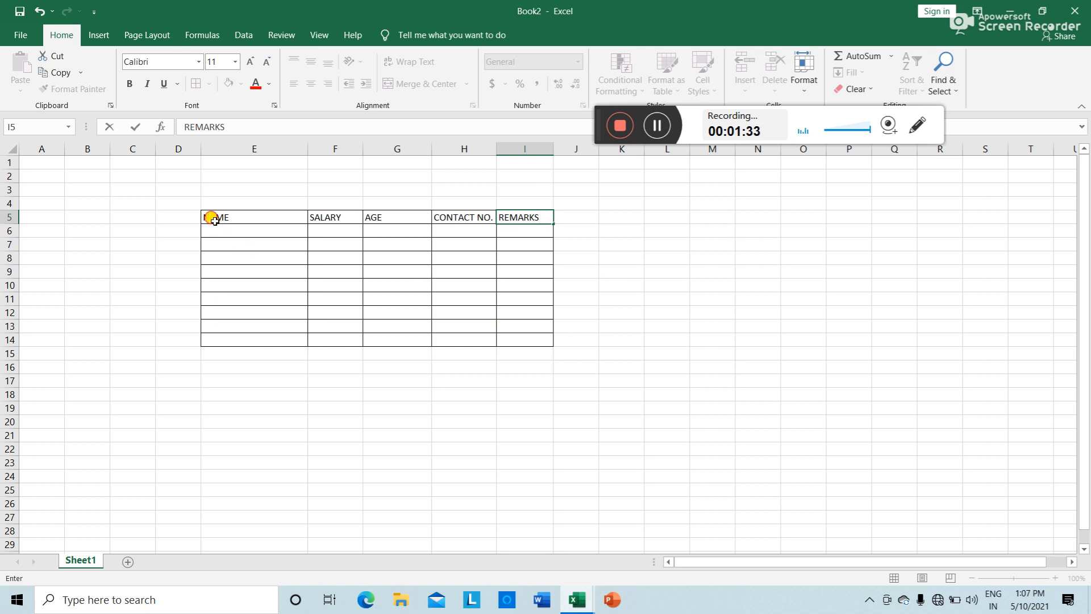
Step: Make the header row E5:I5 bold and centred
drag(215, 220, 525, 216)
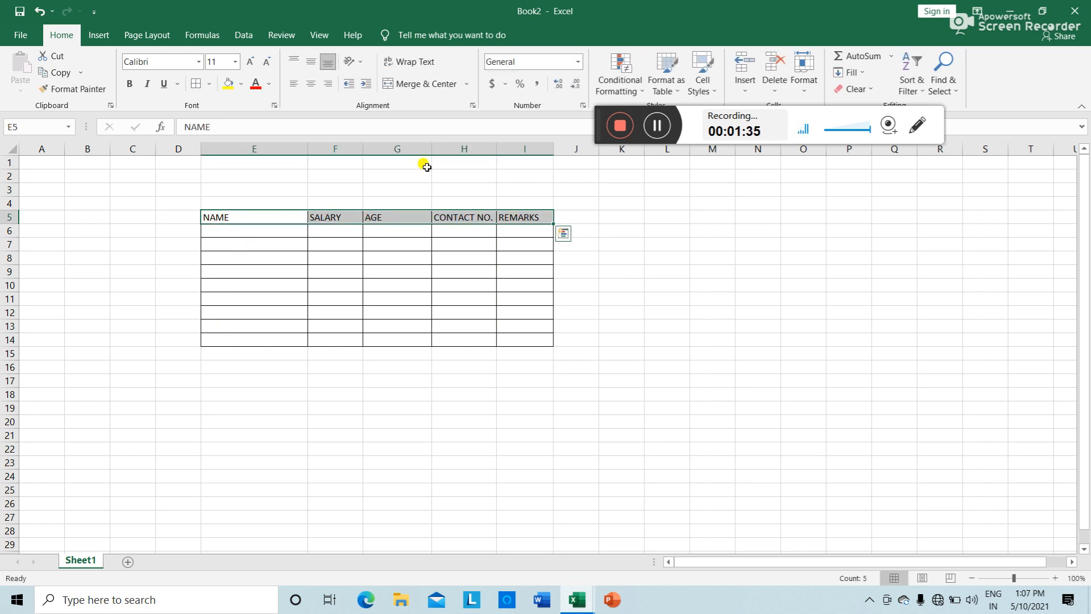
click(132, 84)
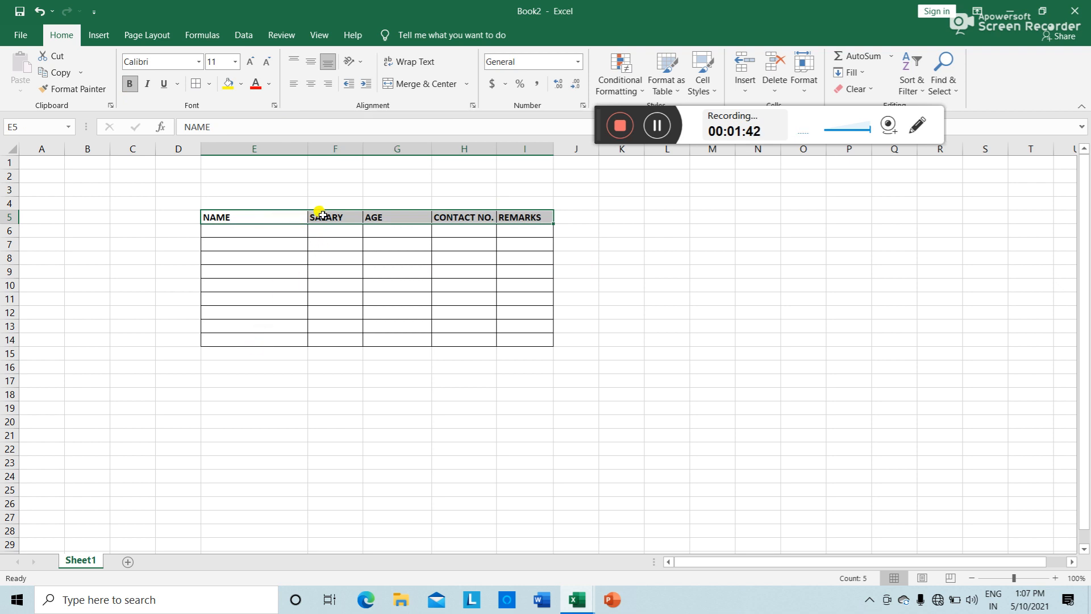
click(307, 86)
click(240, 425)
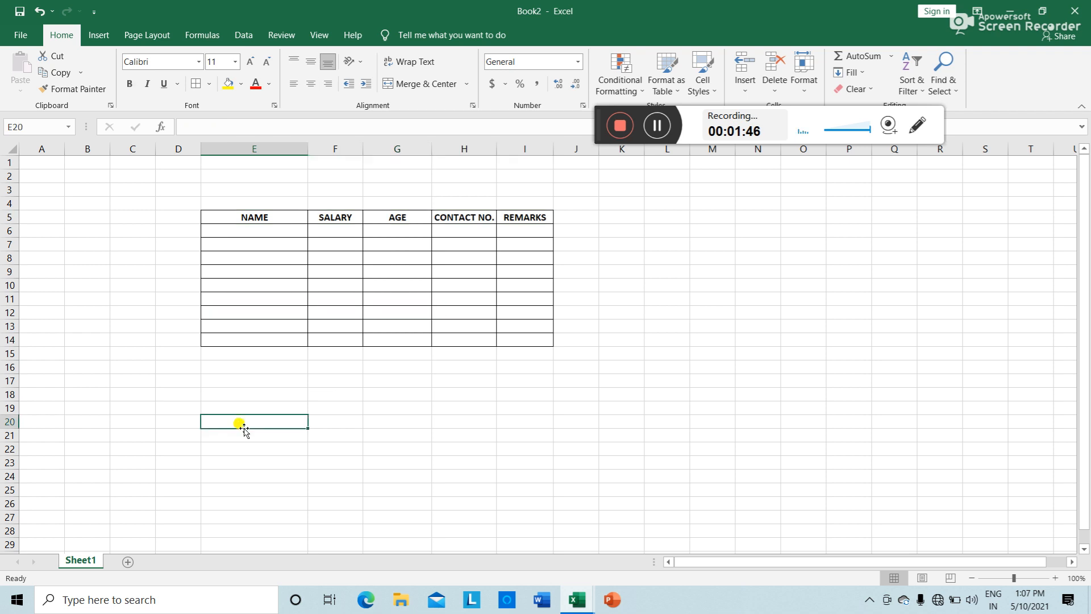
Step: Make the empty table body E6:I14 bold and centred as well
drag(207, 229, 516, 341)
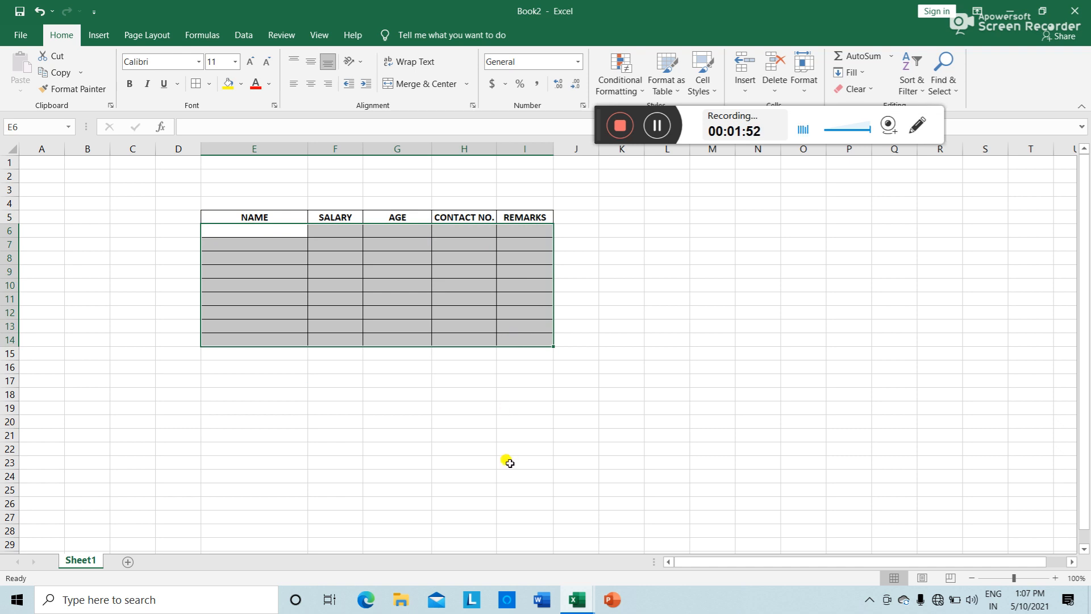
drag(212, 229, 526, 339)
click(656, 125)
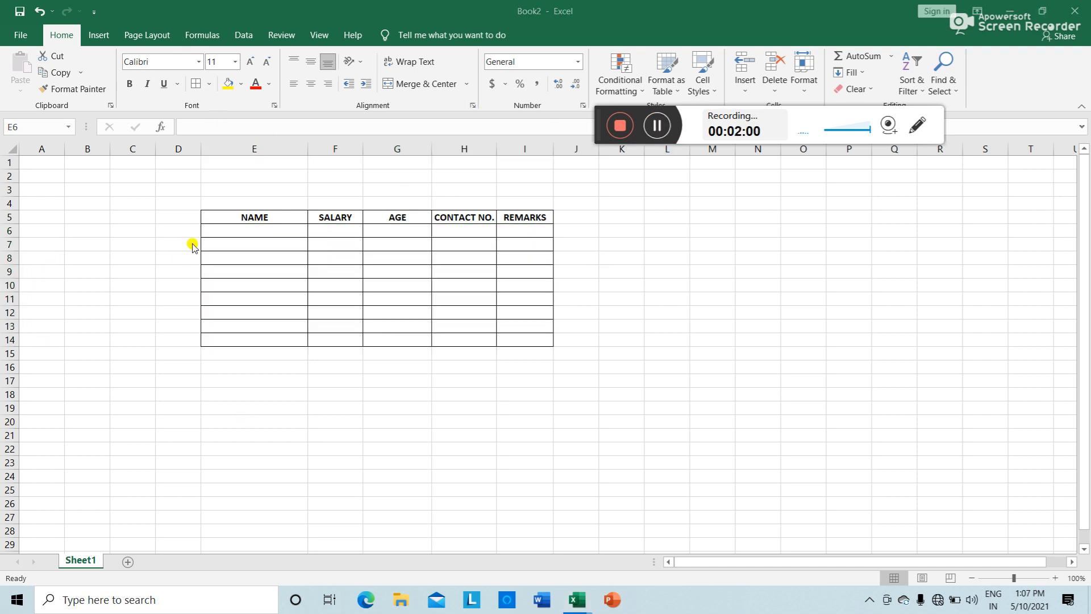
click(208, 231)
drag(207, 231, 531, 337)
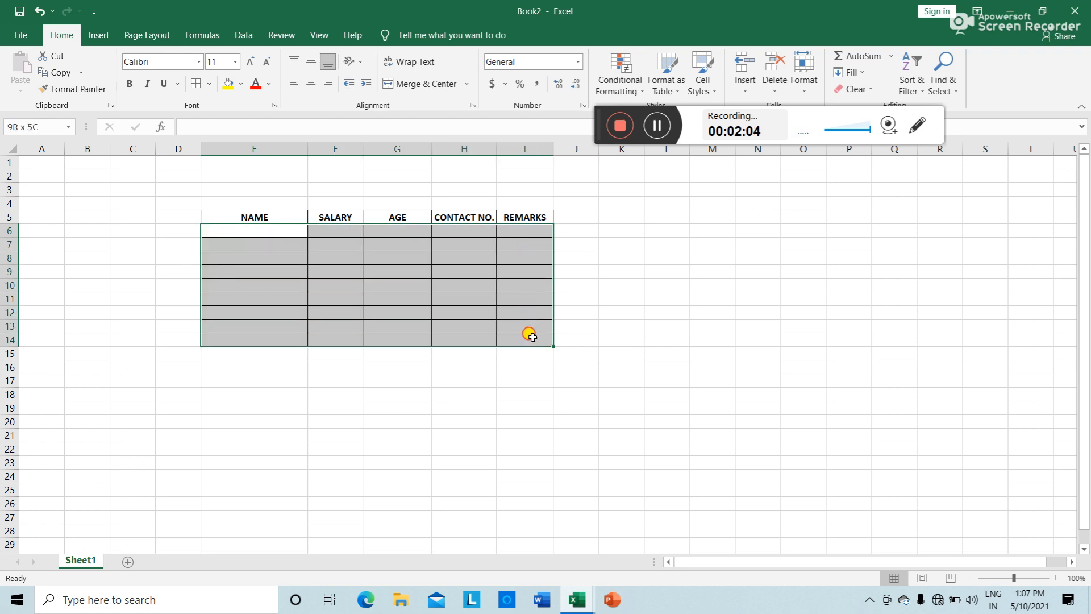
click(132, 83)
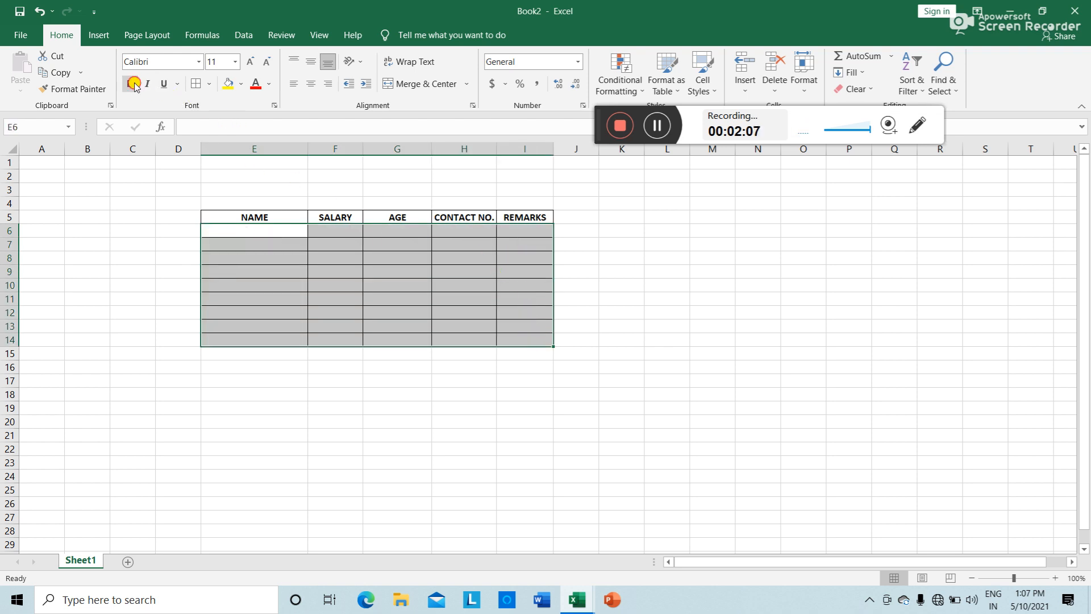
click(312, 84)
click(319, 498)
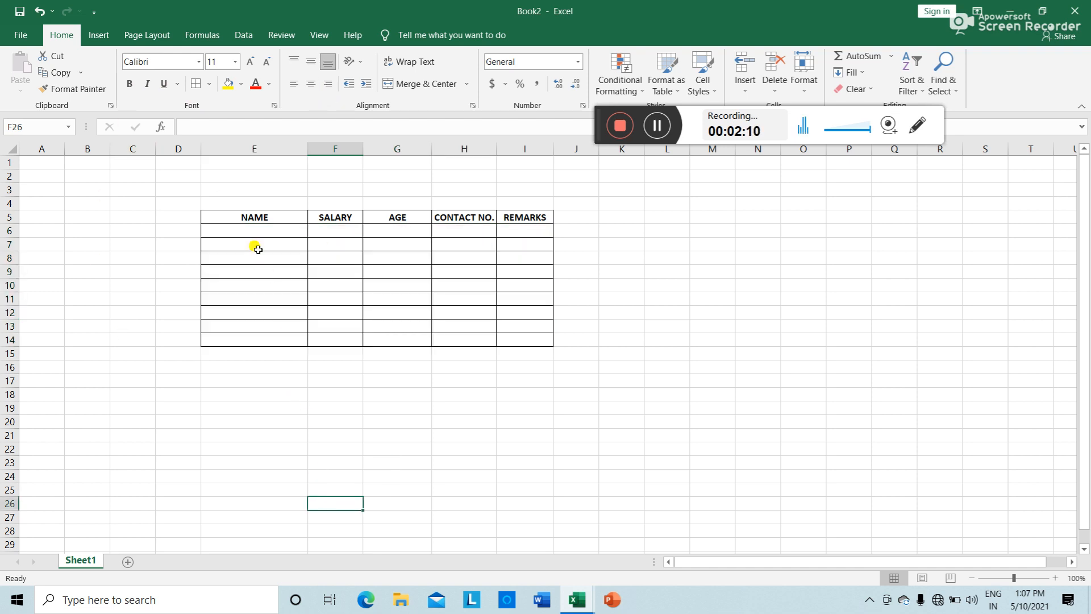
click(258, 226)
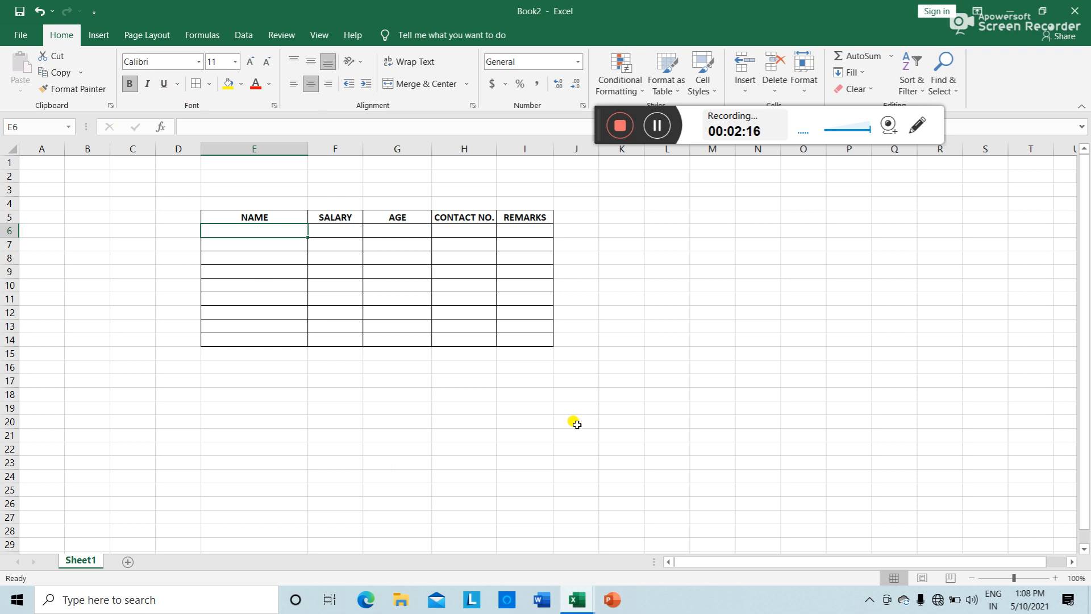
Step: Enter names AAAAAAA, BBBBBB, CCCCC, DDDDD and EEEEEE into E6:E10
text(AAAAAAA)
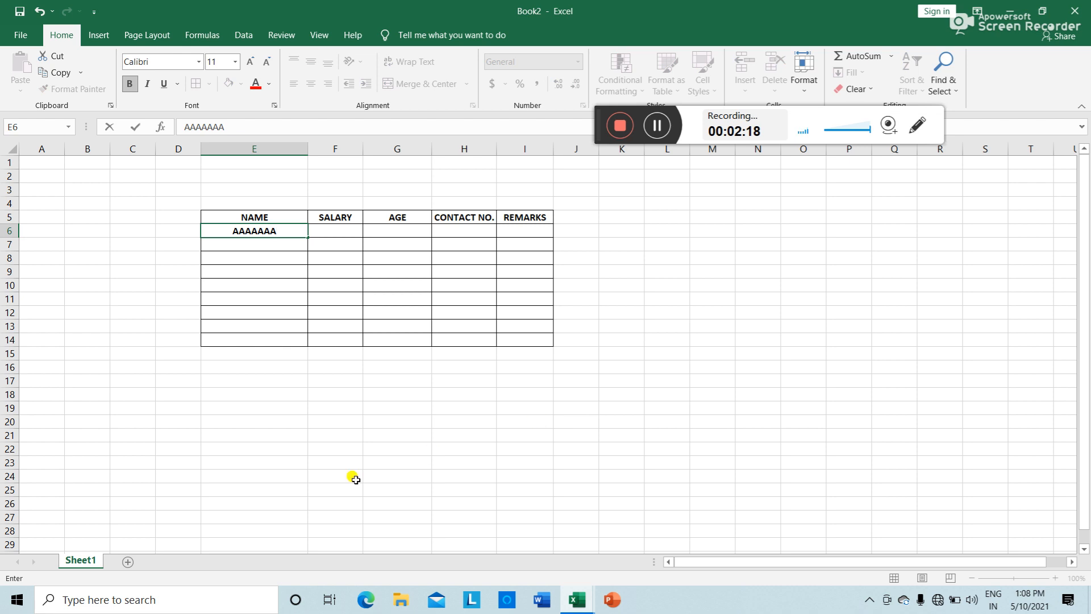
click(278, 245)
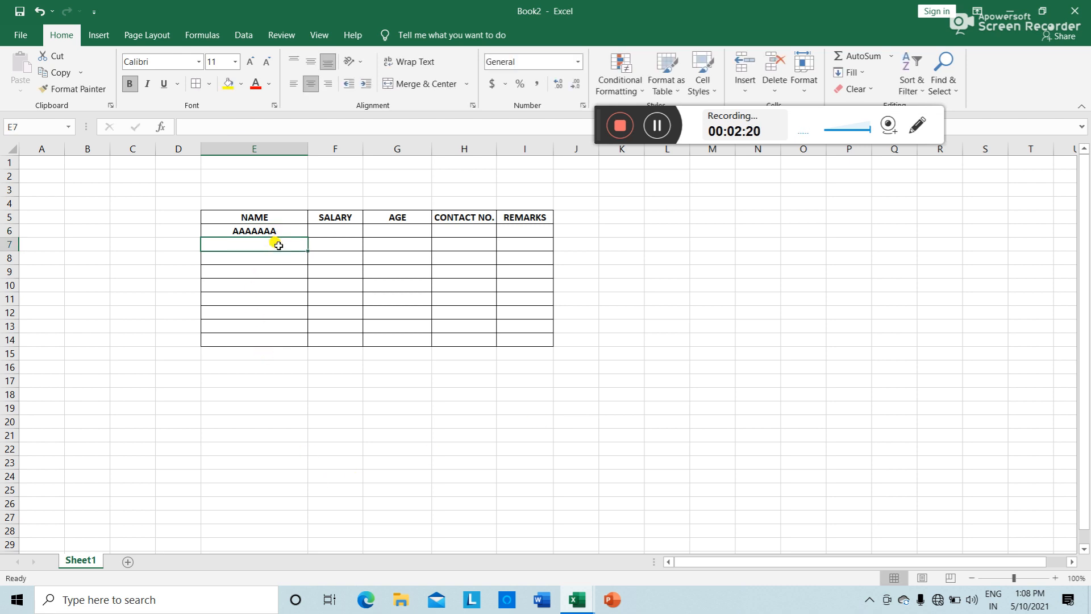
text(BBBBBB)
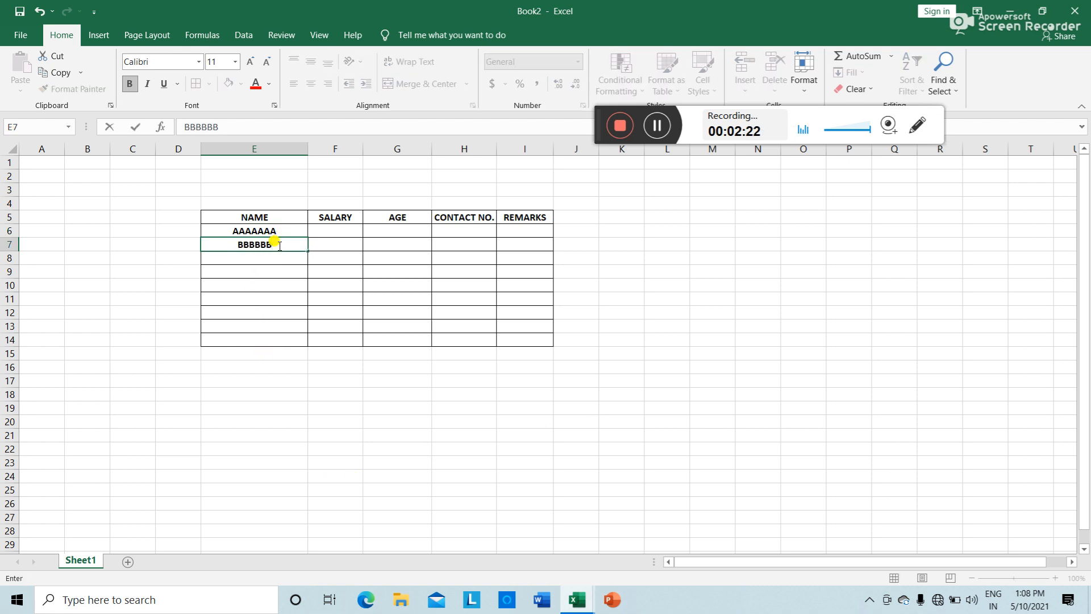
key(Return)
text(CCCCC)
key(Return)
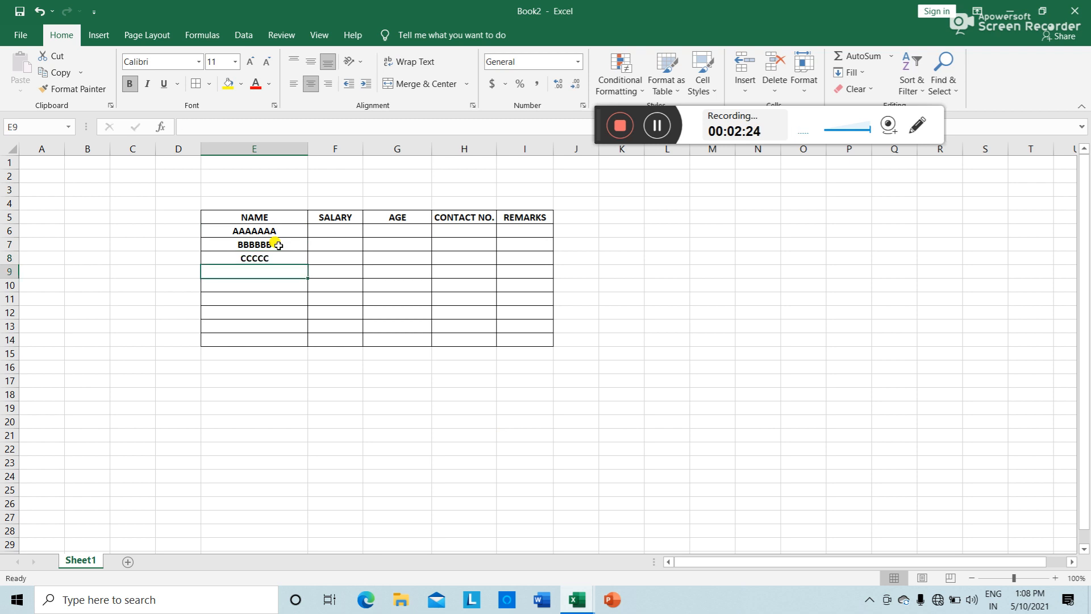
text(DDDDD)
key(Return)
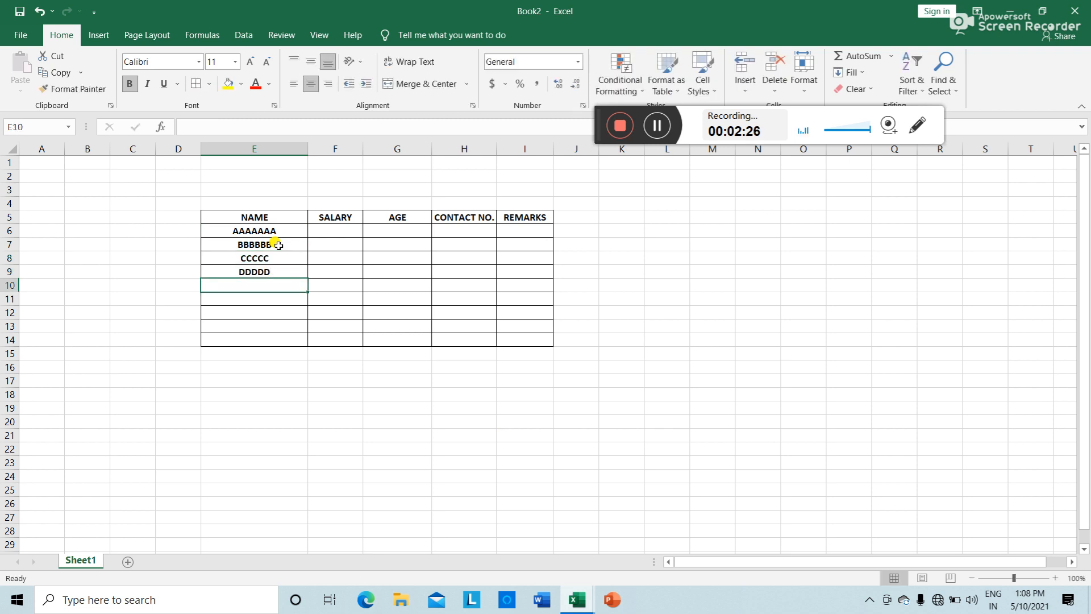
text(FFFFF)
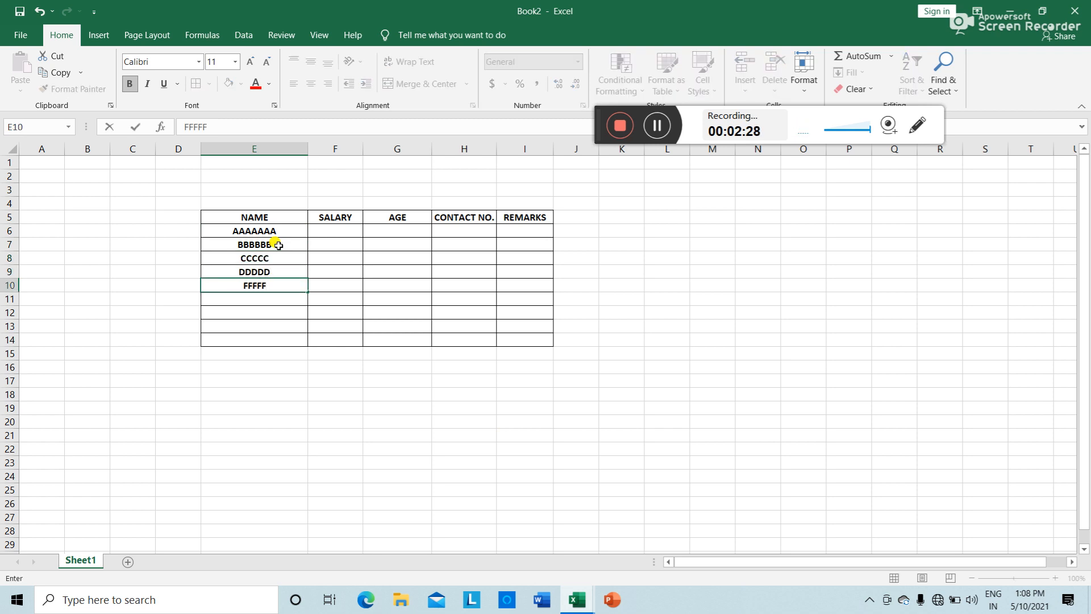
key(BackSpace)
text(EEEEEE)
key(Return)
Step: Enter names FFFFFFF, GGGGGG, HHHHHH and IIIIIIIIKKKKK into E11:E14
text(FFFFFFF)
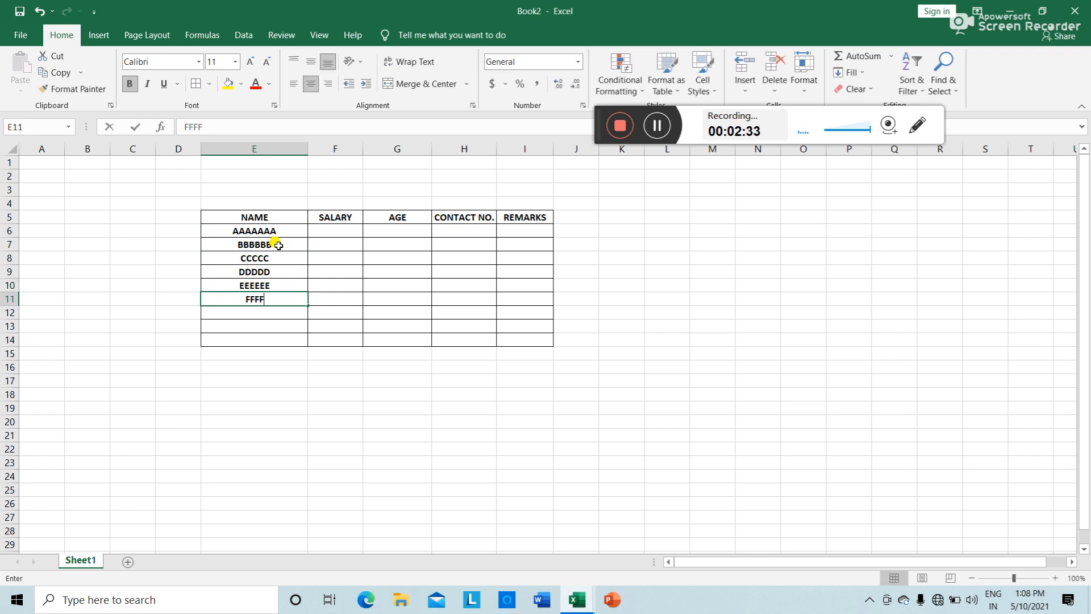
key(Return)
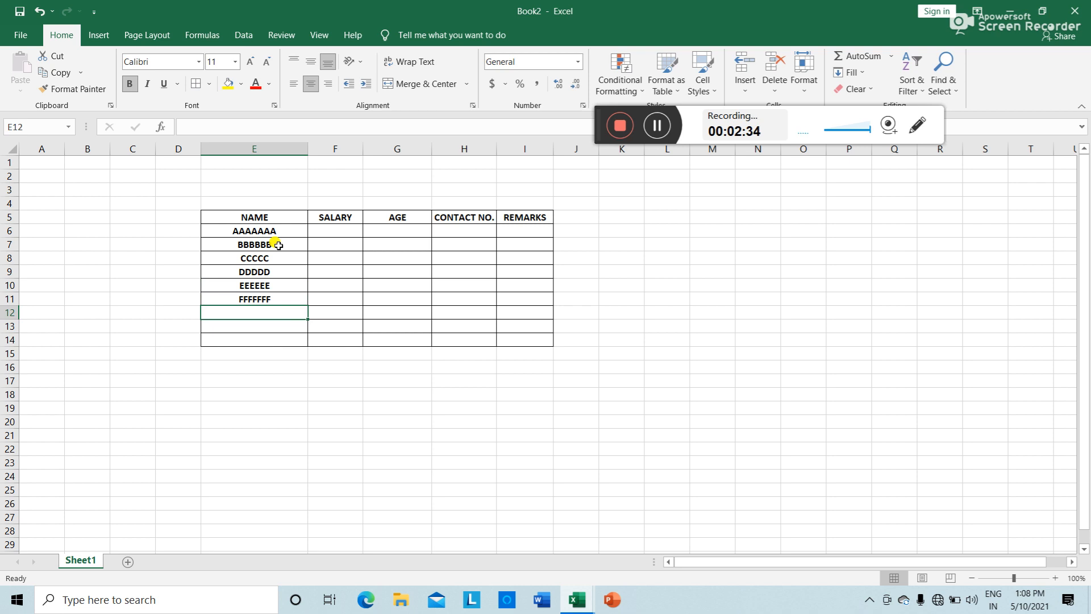
text(GGGGGG)
key(Return)
text(HH)
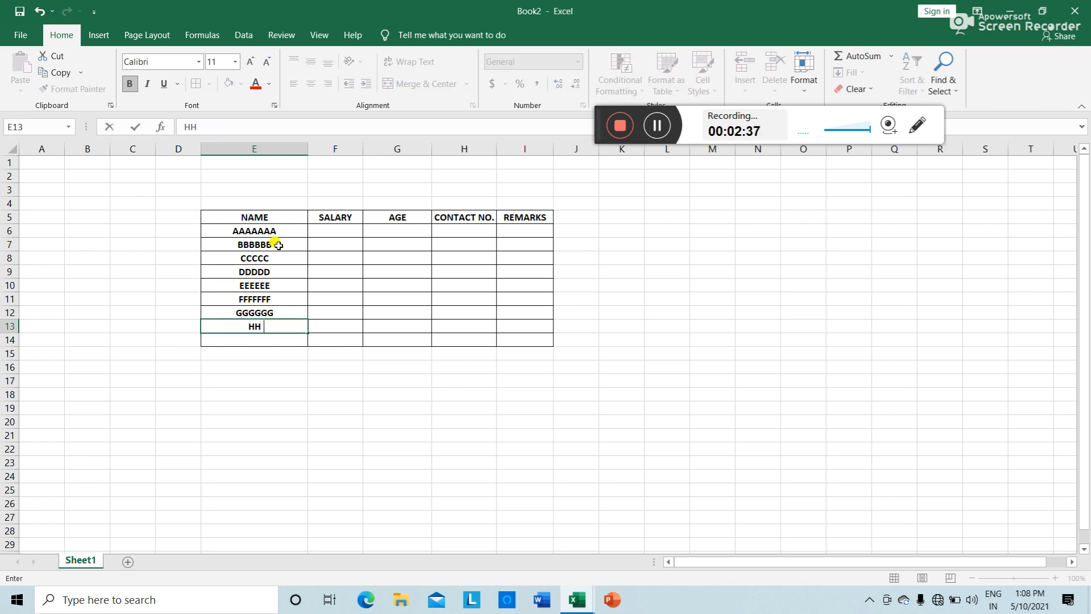
text(HHHH)
key(Return)
text(III)
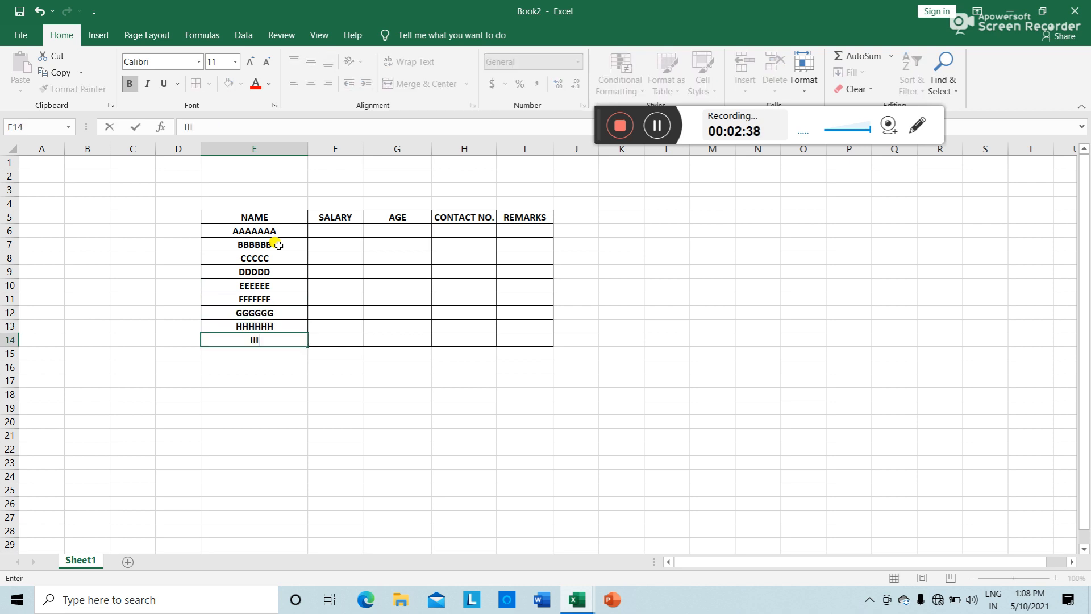
text(IIIIIKKKKK)
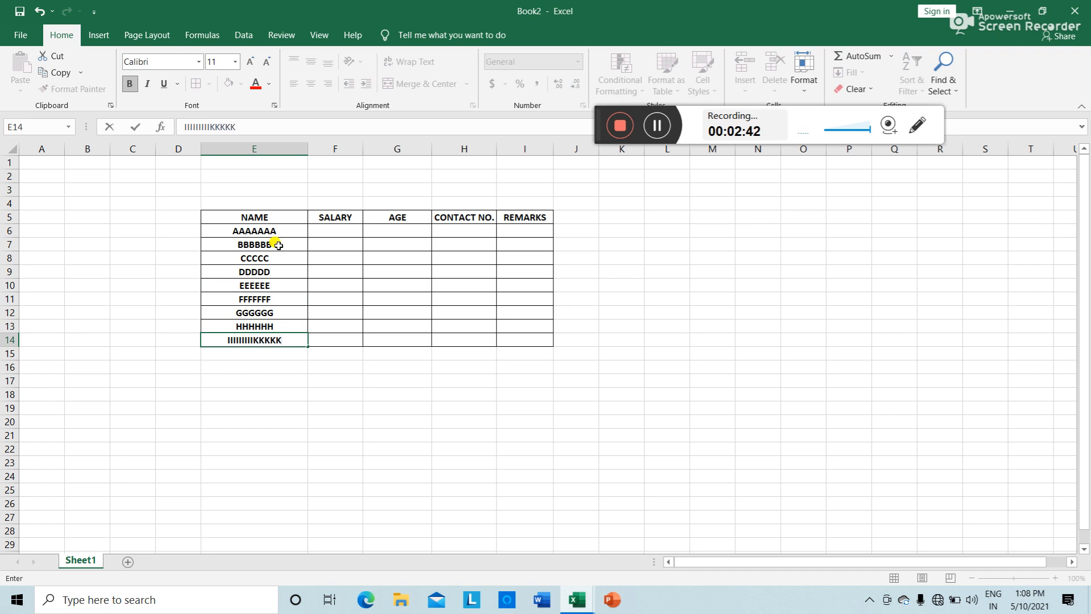
click(336, 445)
click(350, 228)
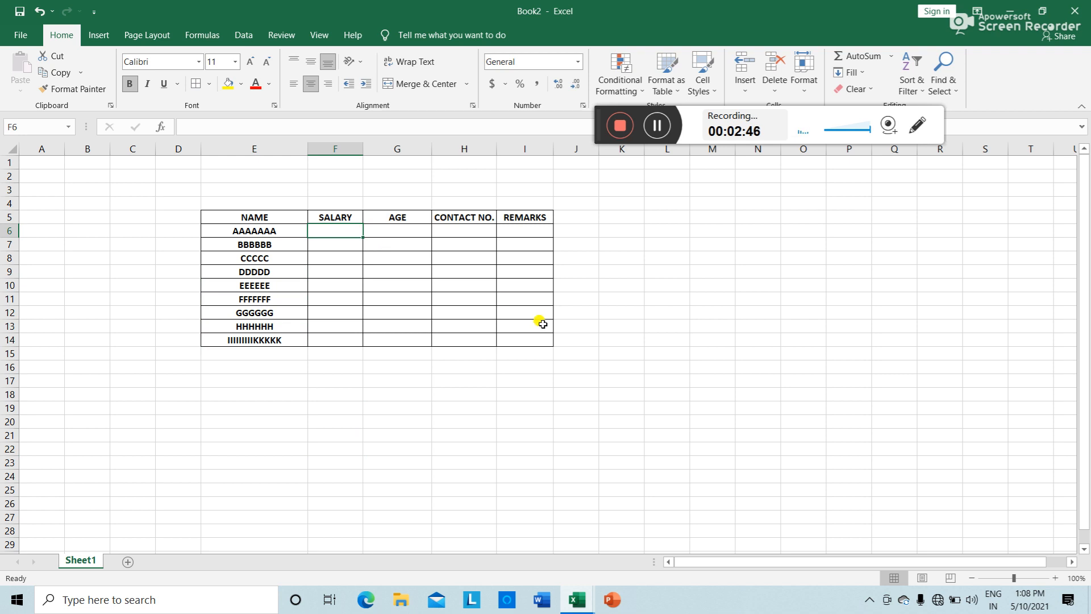
Step: Enter salaries 3000, 20000, 10000, 30000 and 200000 into F6:F10
text(3000)
key(Return)
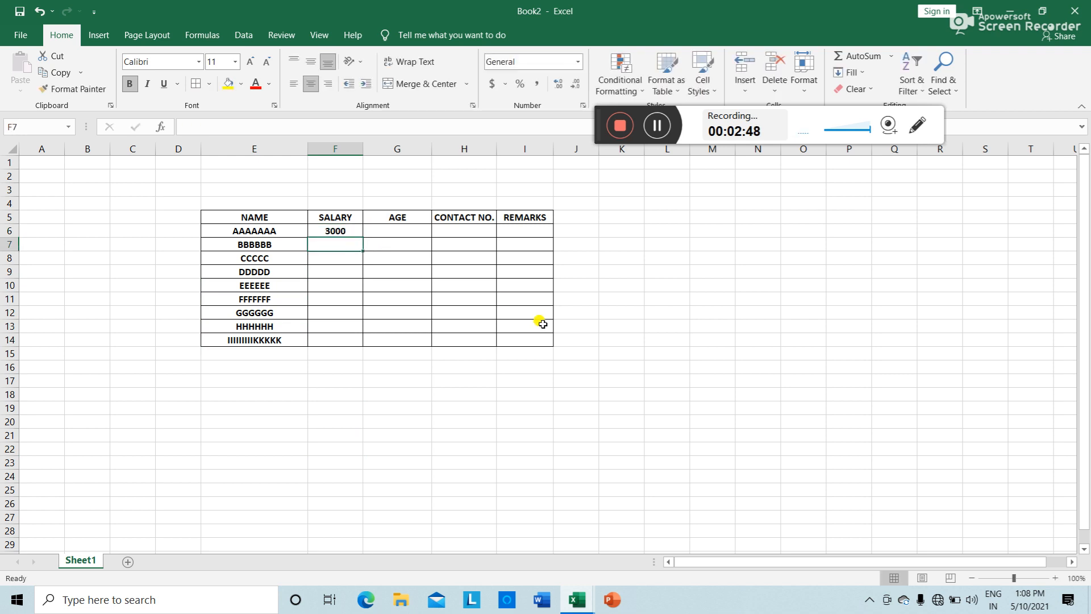
text(20000)
key(Return)
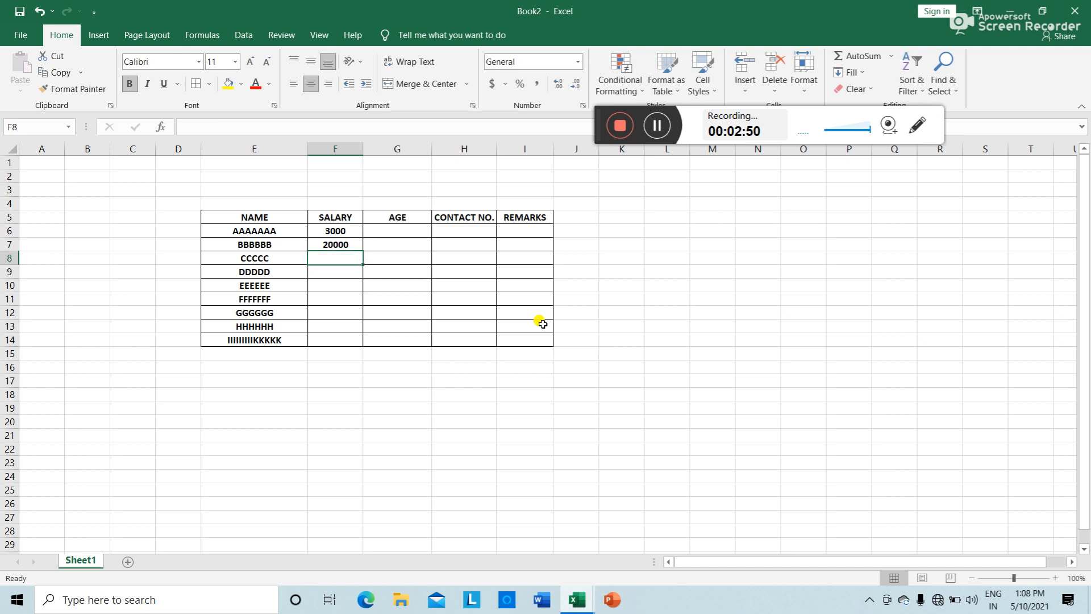
text(10000)
key(Return)
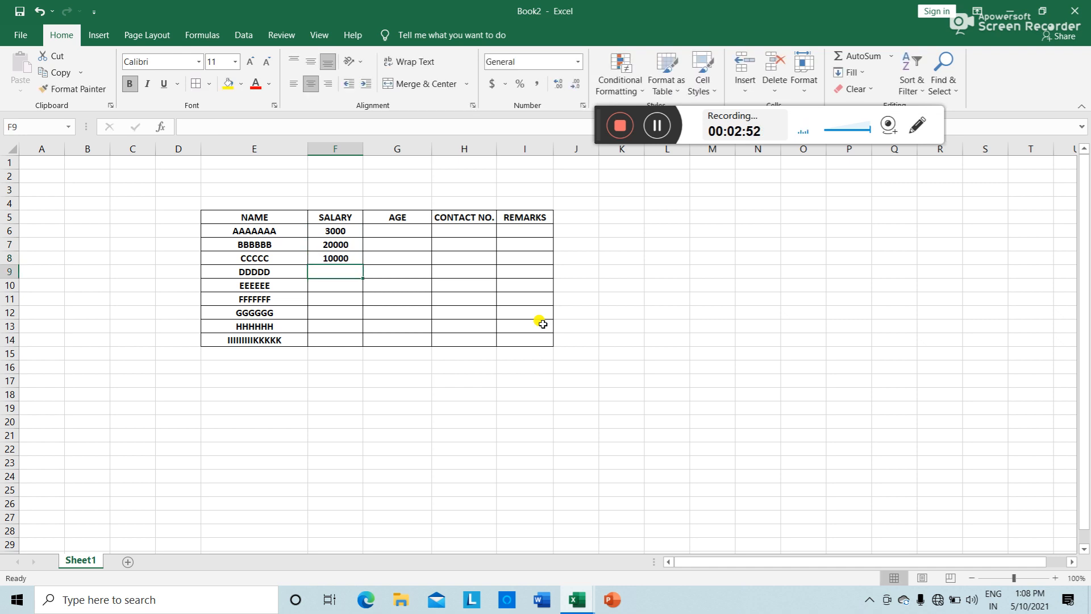
text(30000)
key(Return)
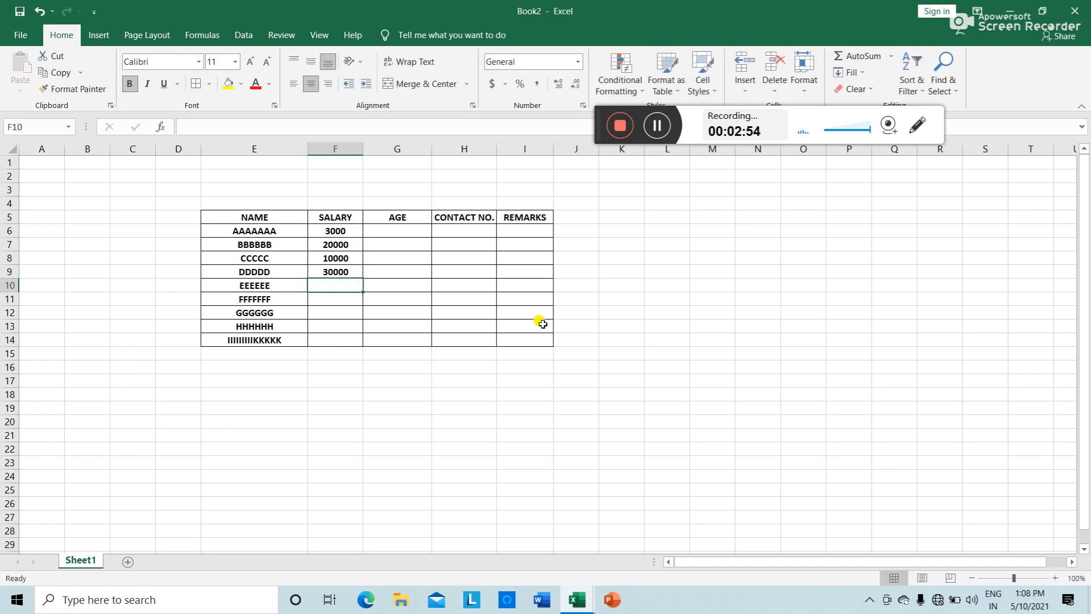
text(200000)
key(Return)
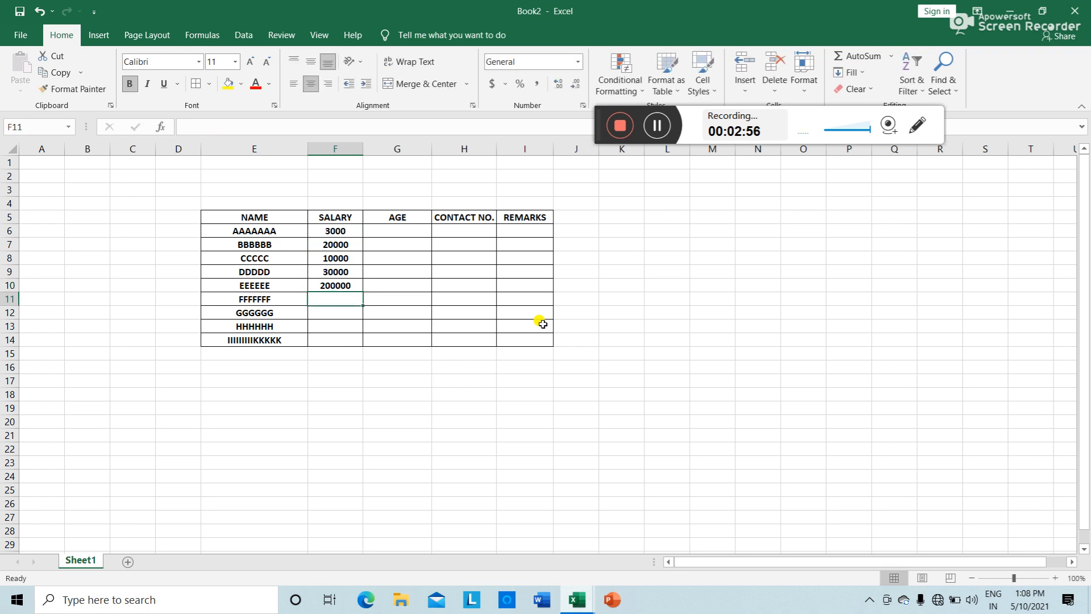
Step: Enter salaries 400000, 20000, 400000 and 40000 into F11:F14
text(400000)
key(Return)
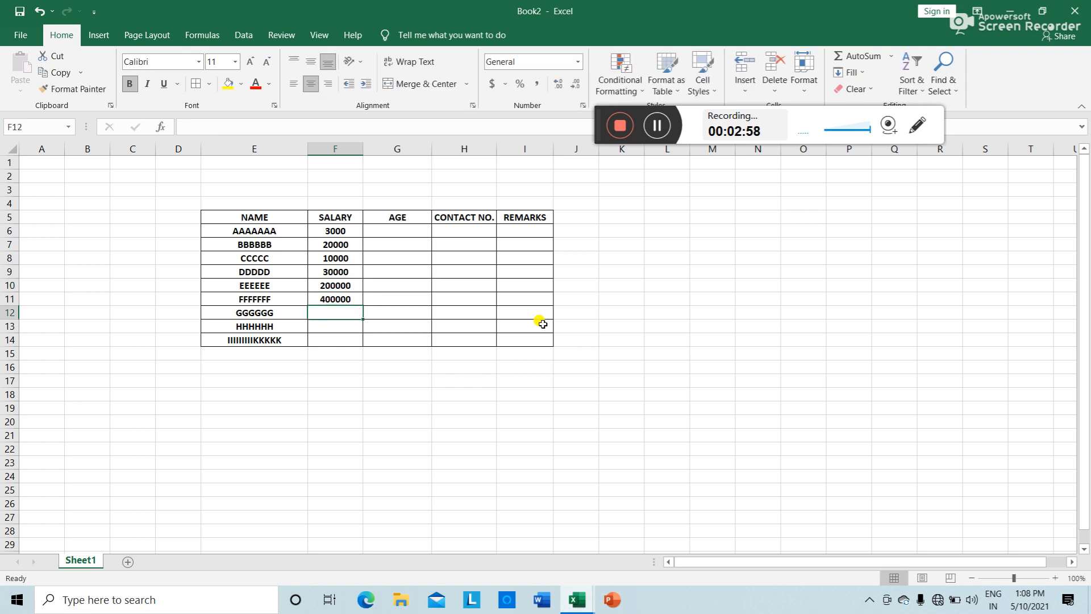
text(20000)
key(Return)
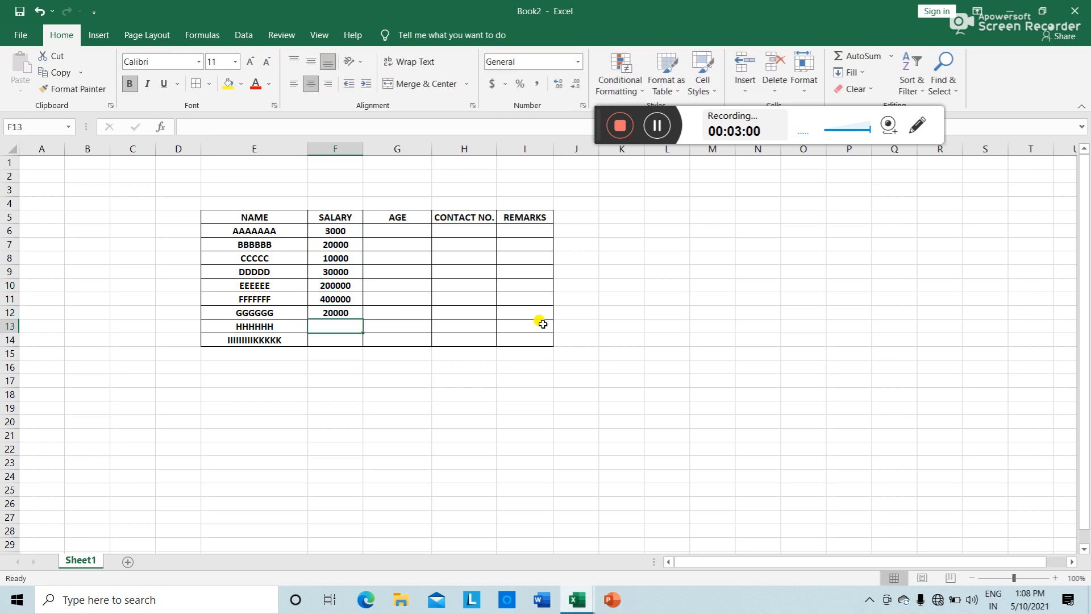
text(400000)
key(Return)
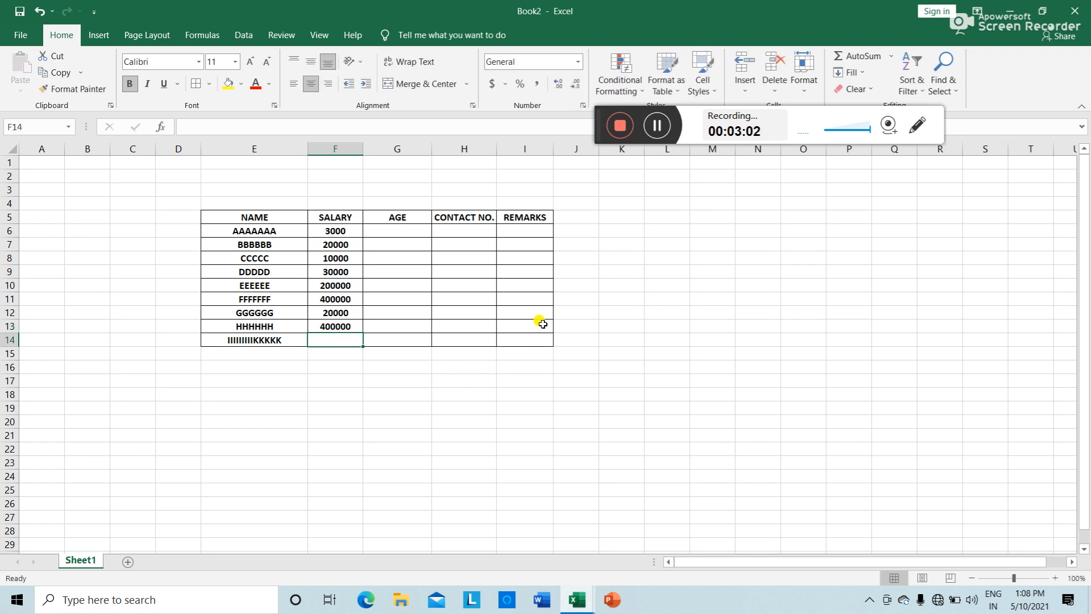
text(40000)
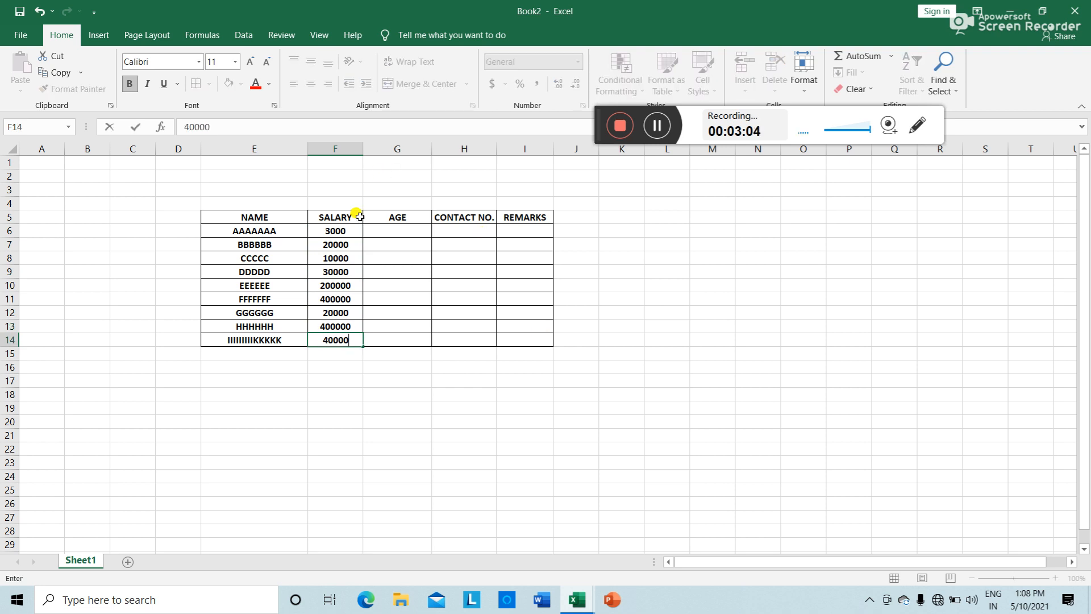
click(378, 228)
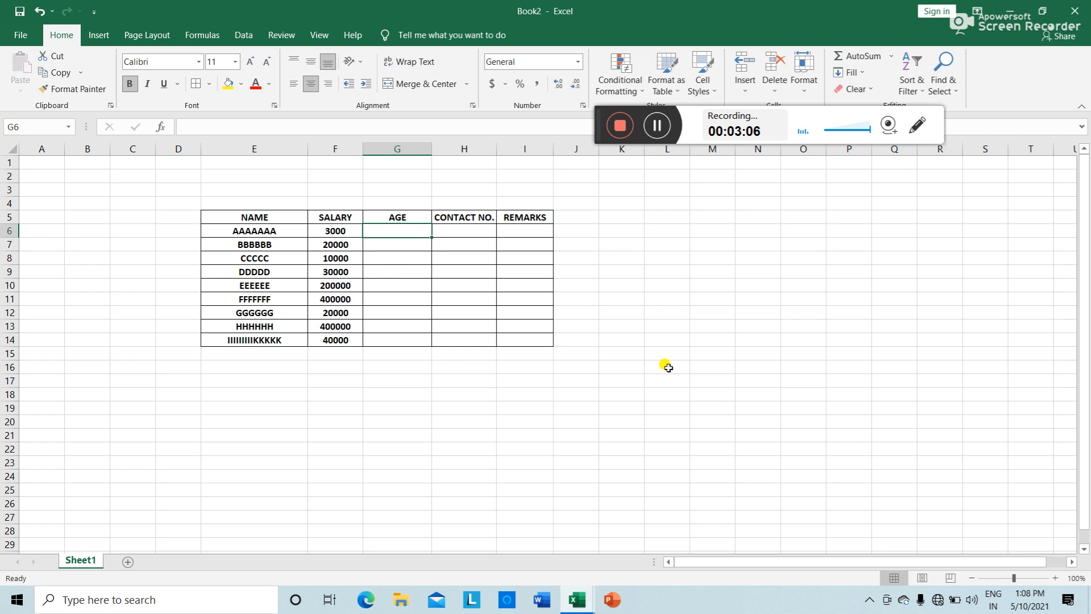
Step: Enter ages 34, 43, 52 and 3443 into G6:G9
text(34)
key(Return)
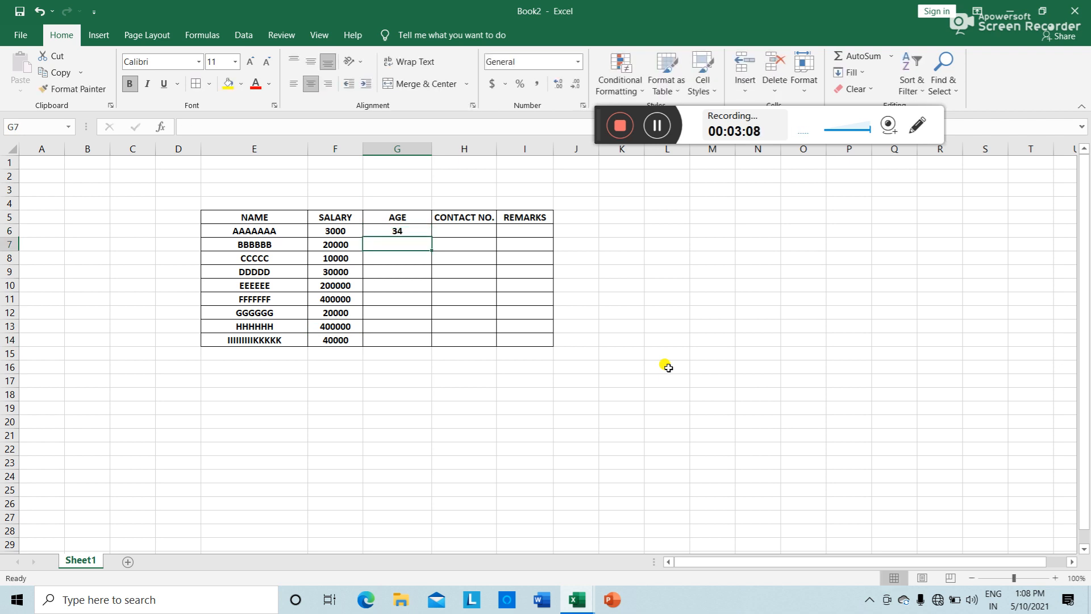
text(43)
key(Return)
text(25)
key(BackSpace)
key(BackSpace)
text(52)
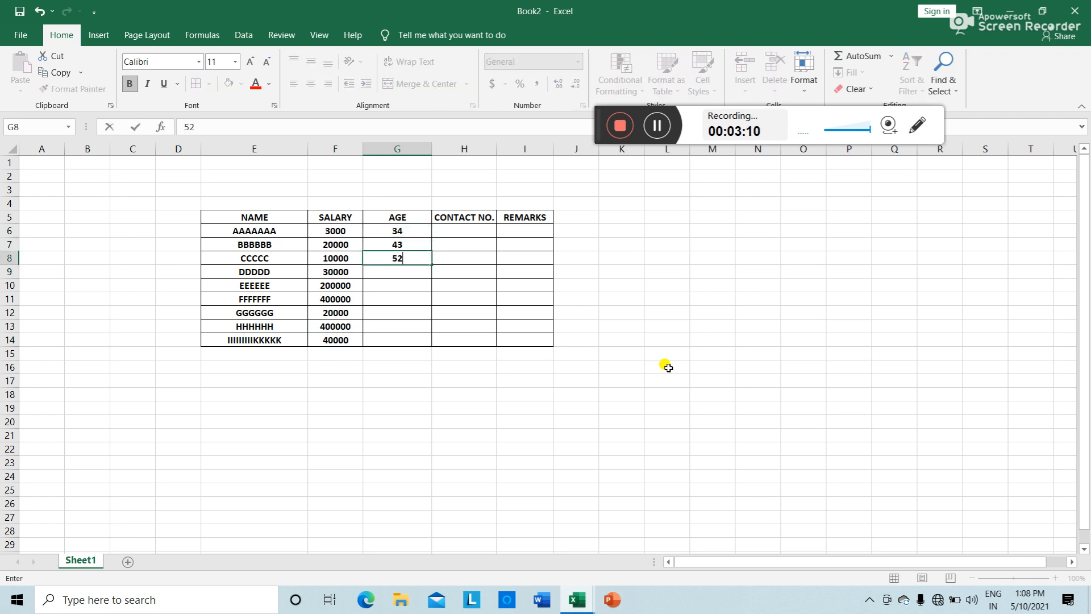
key(Return)
text(34)
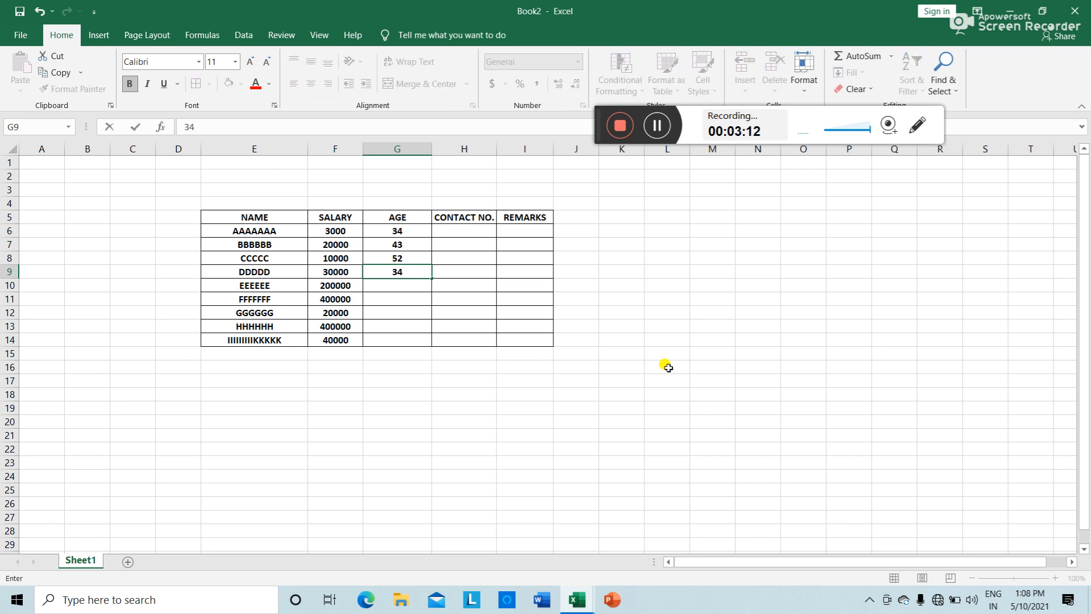
text(43)
key(Return)
Step: Enter ages 56, 44, 54, 34 and 44 into G10:G14
text(56)
key(Return)
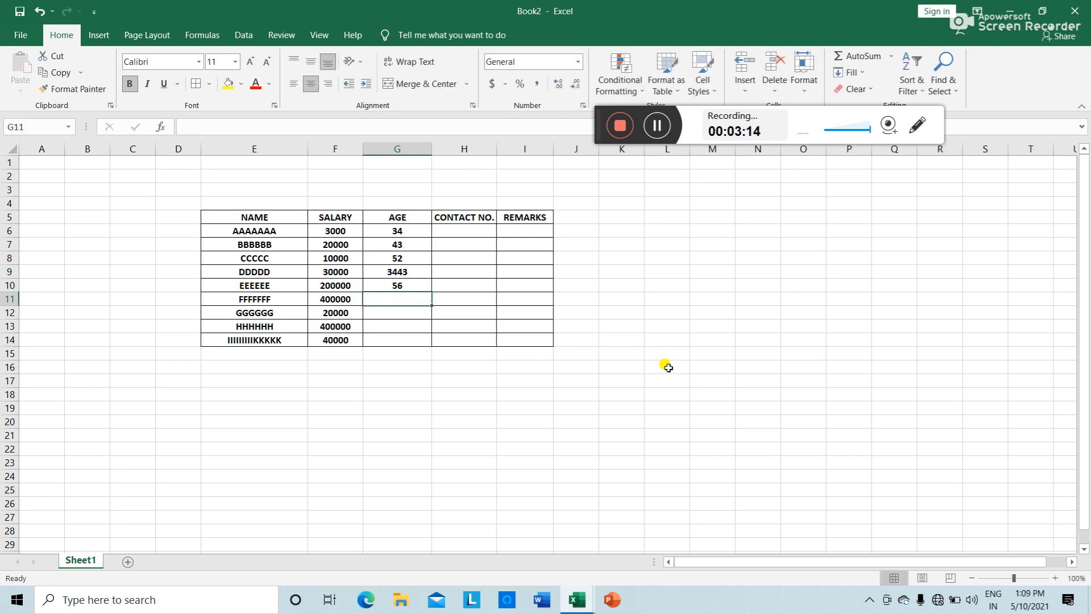
text(44)
key(Return)
text(54)
key(Return)
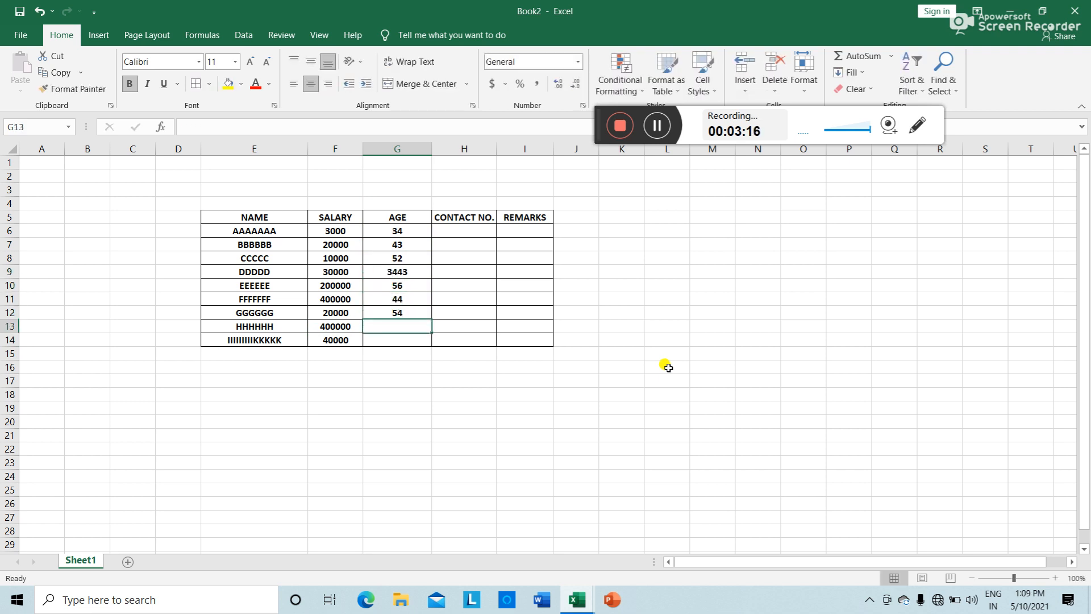
text(34)
key(Return)
text(44)
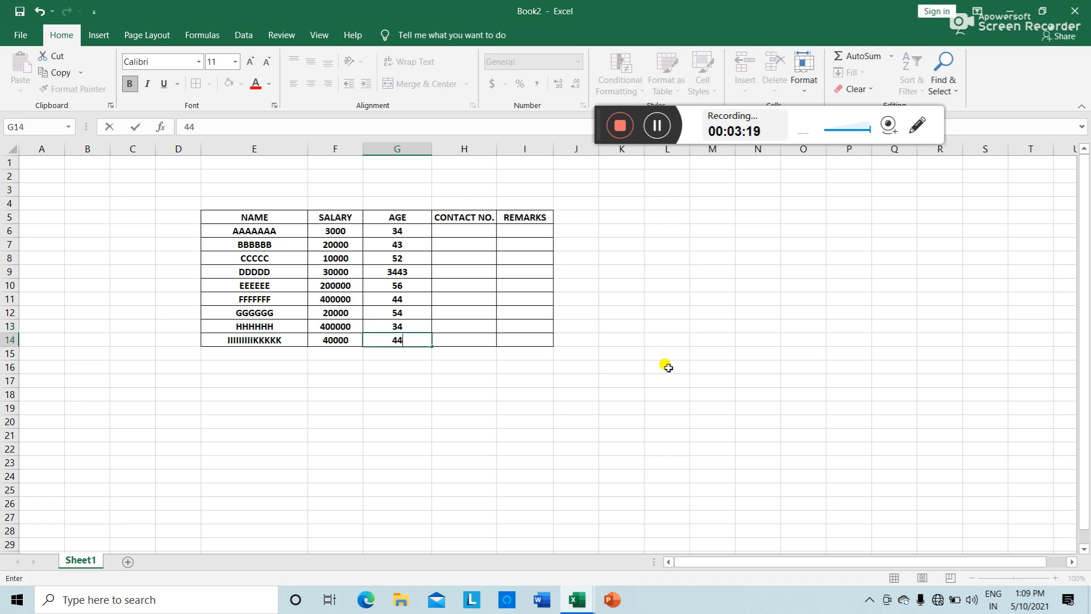
click(667, 367)
Step: Enter placeholder contact numbers into H6:H10
click(463, 230)
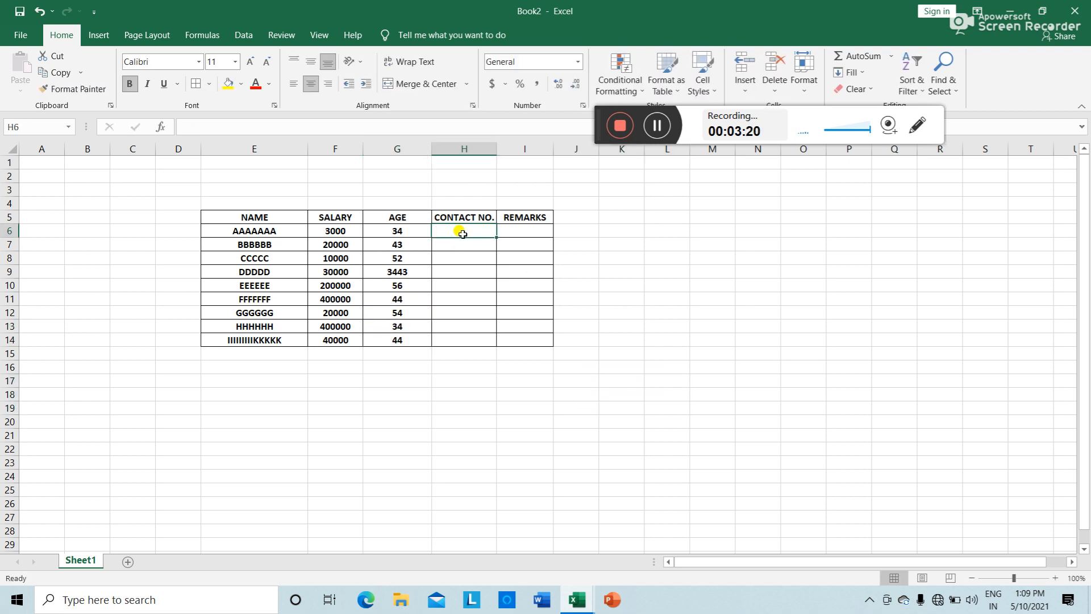
text(11111)
key(Return)
text(2)
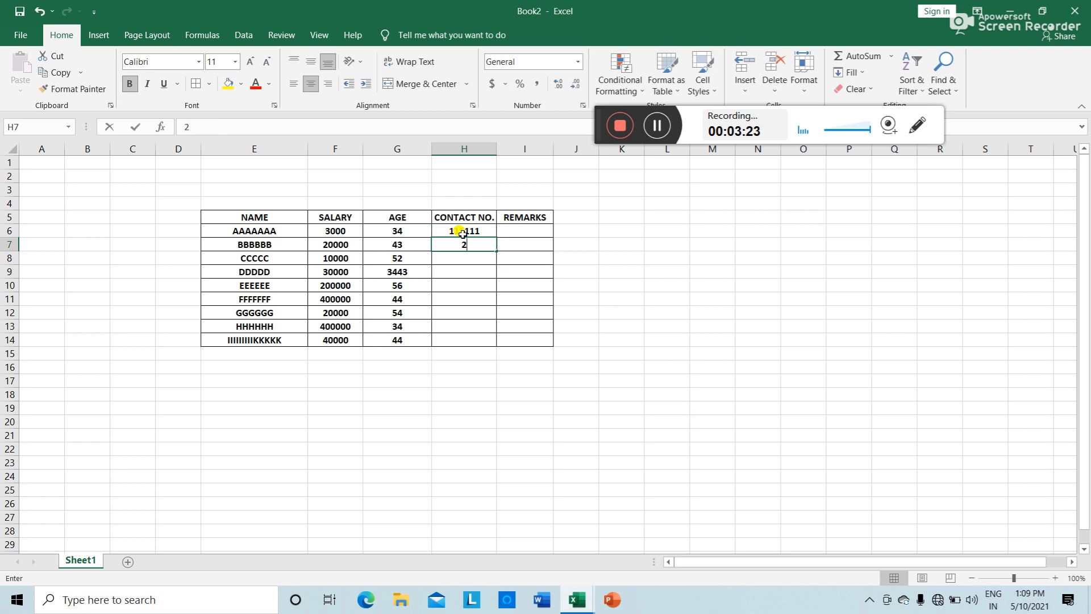
text(2222)
key(Return)
text(3333333)
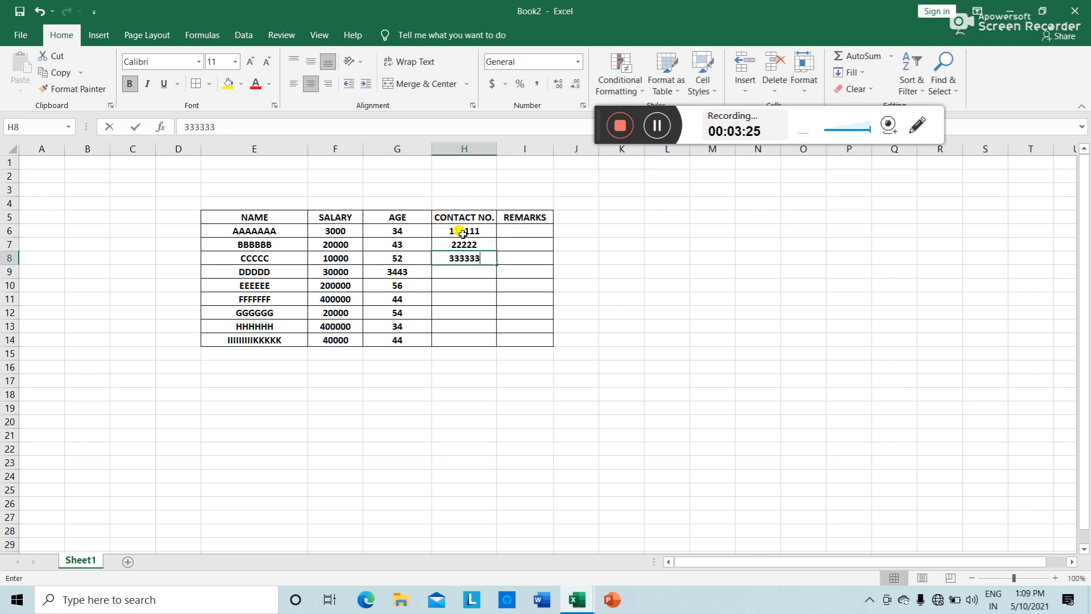
key(Return)
text(444444)
key(Return)
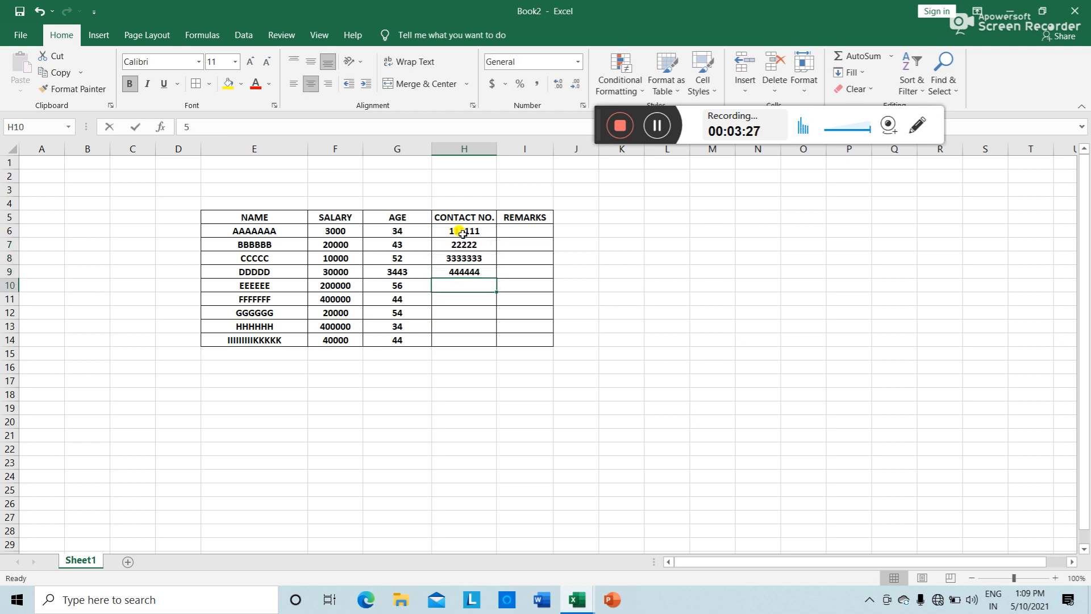
text(555555)
key(Return)
Step: Enter the remaining placeholder contact numbers into H11:H14
text(666666)
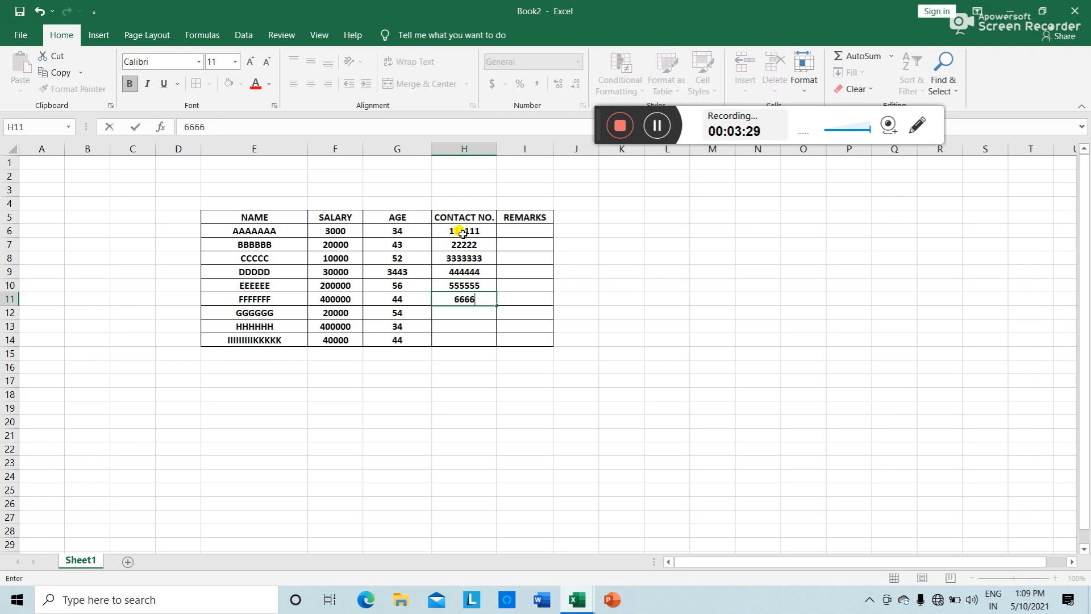
key(Return)
text(777777)
key(Return)
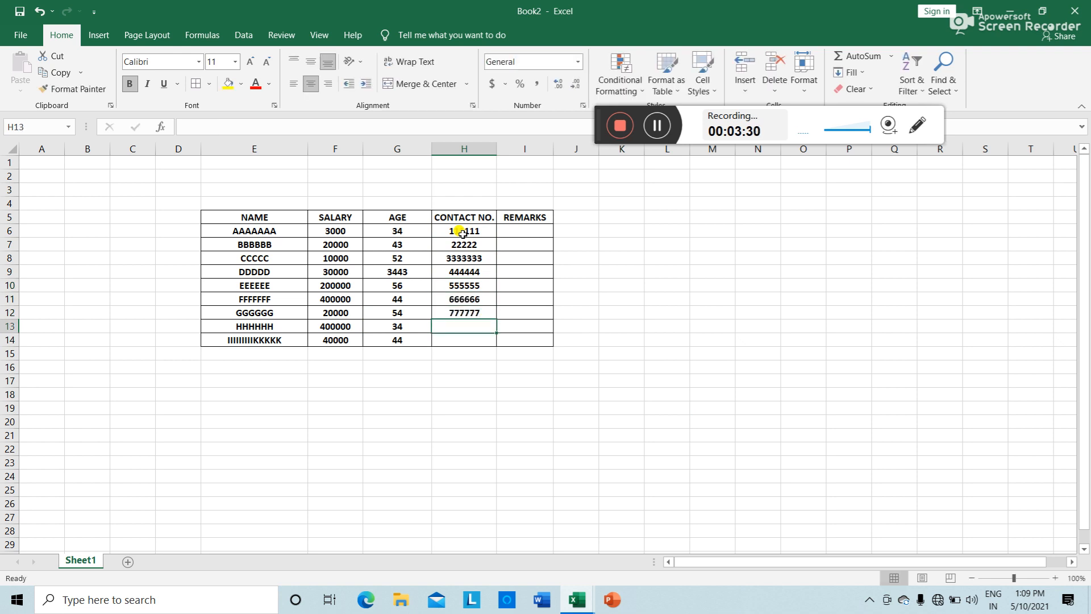
text(88888)
key(Return)
text(9999)
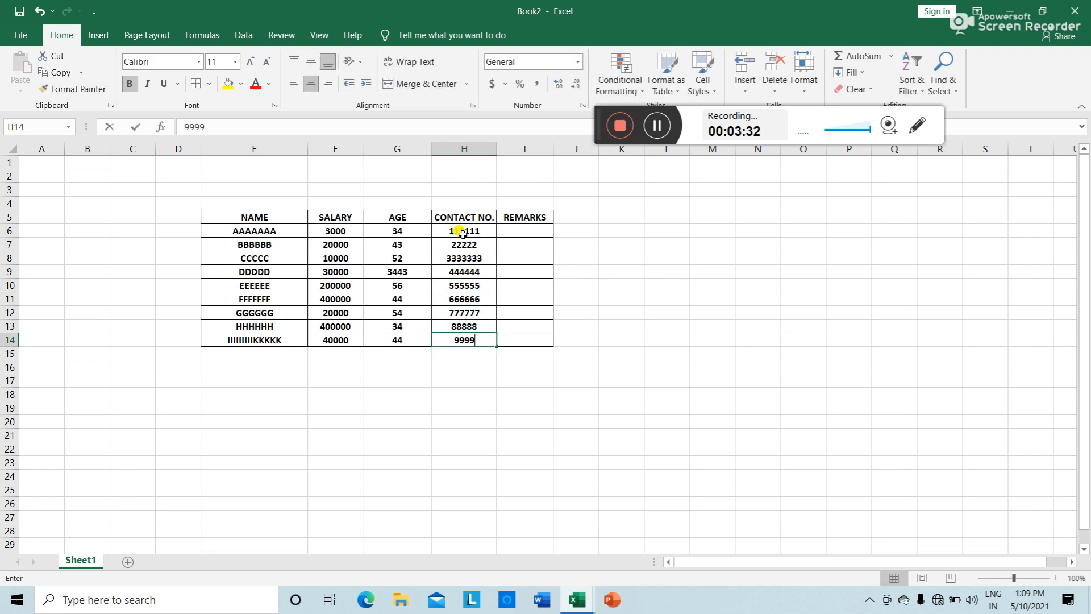
text(9)
key(Return)
click(374, 353)
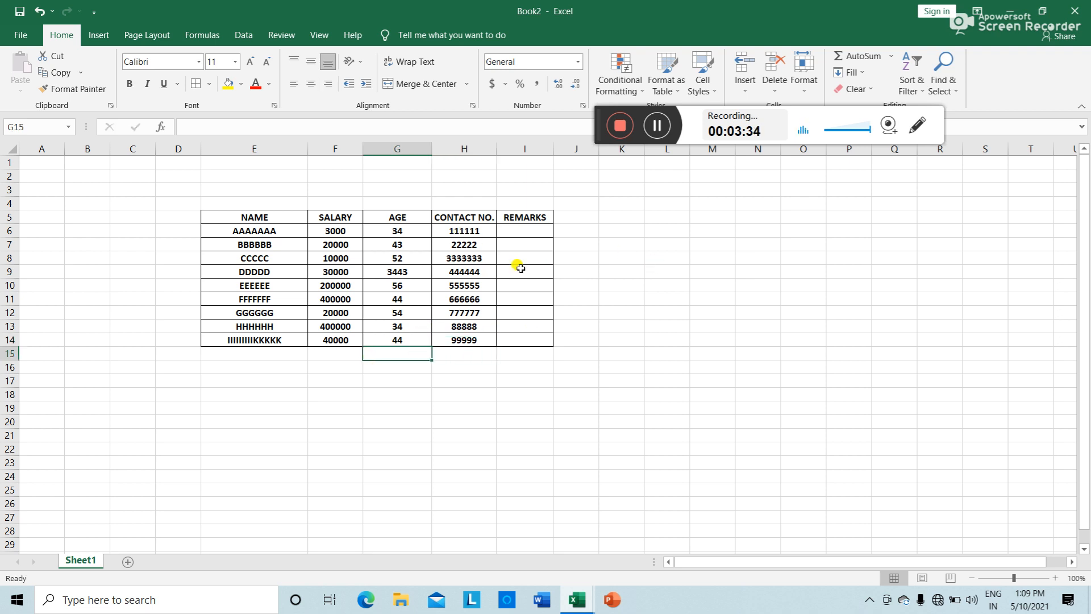
click(391, 543)
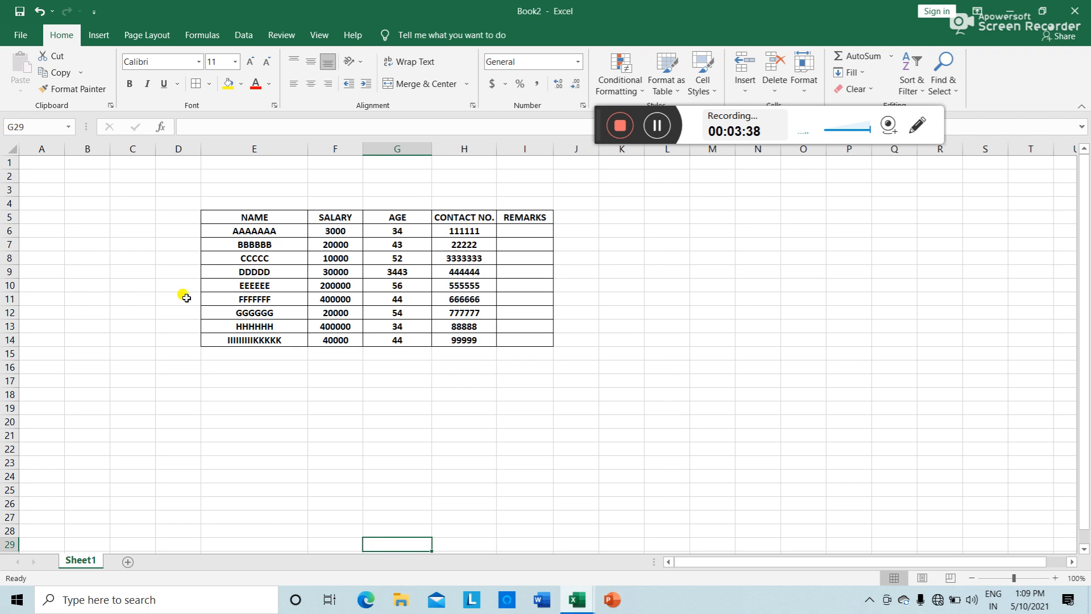
drag(476, 234, 455, 339)
click(449, 422)
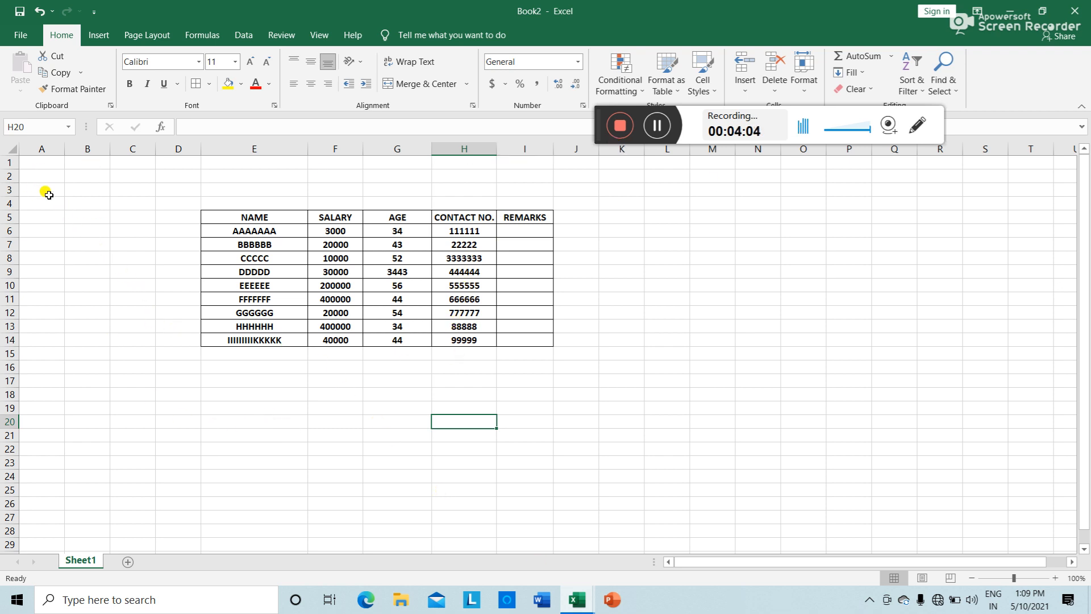
Step: Select the whole sheet and clear the Locked option in Format Cells Protection
click(12, 148)
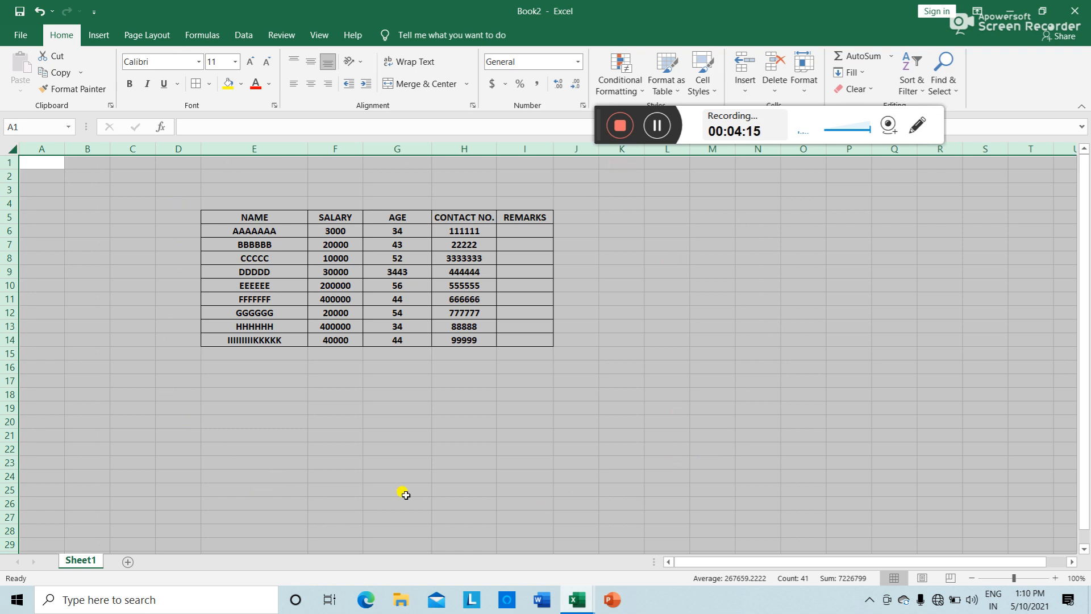
right_click(628, 244)
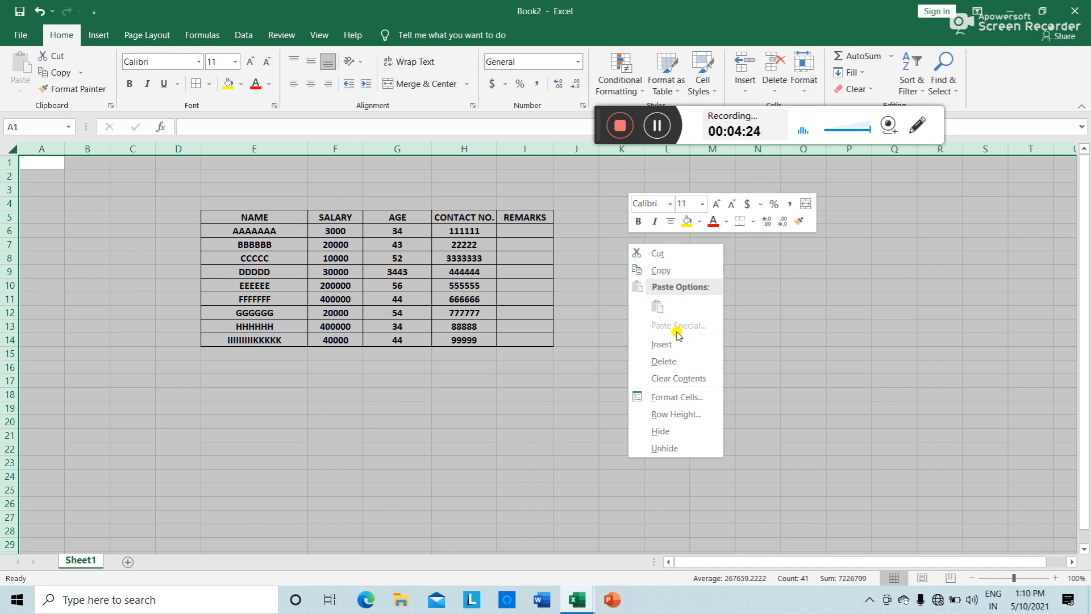
click(686, 398)
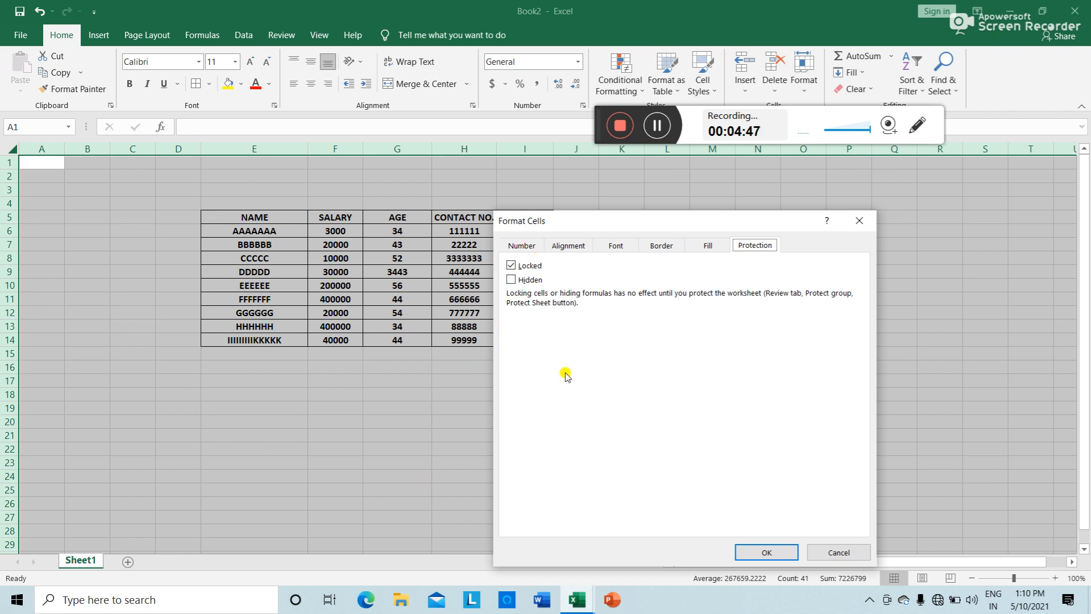
click(511, 266)
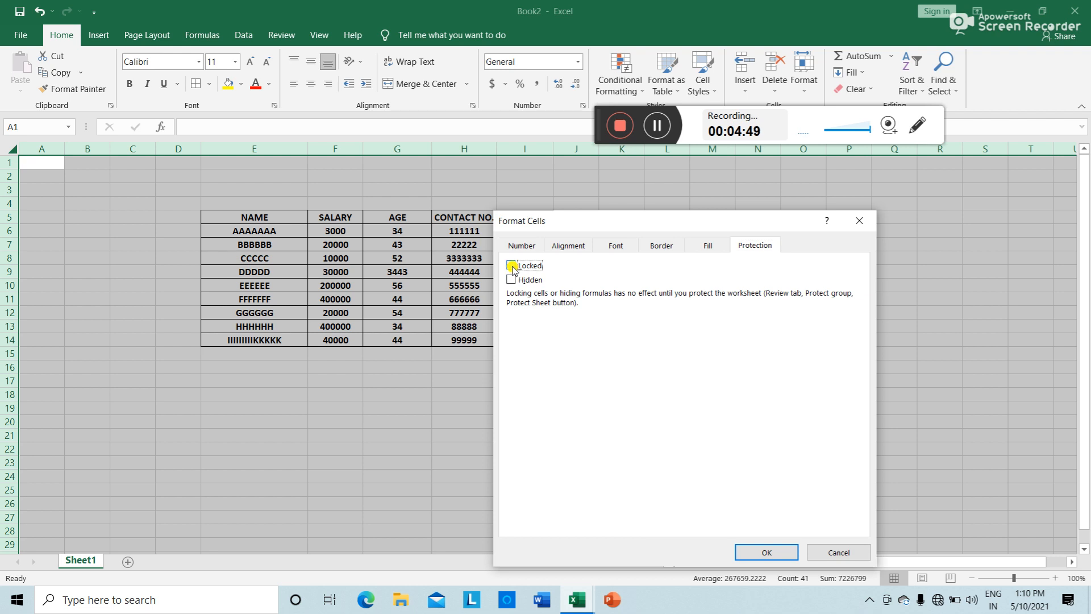
click(771, 554)
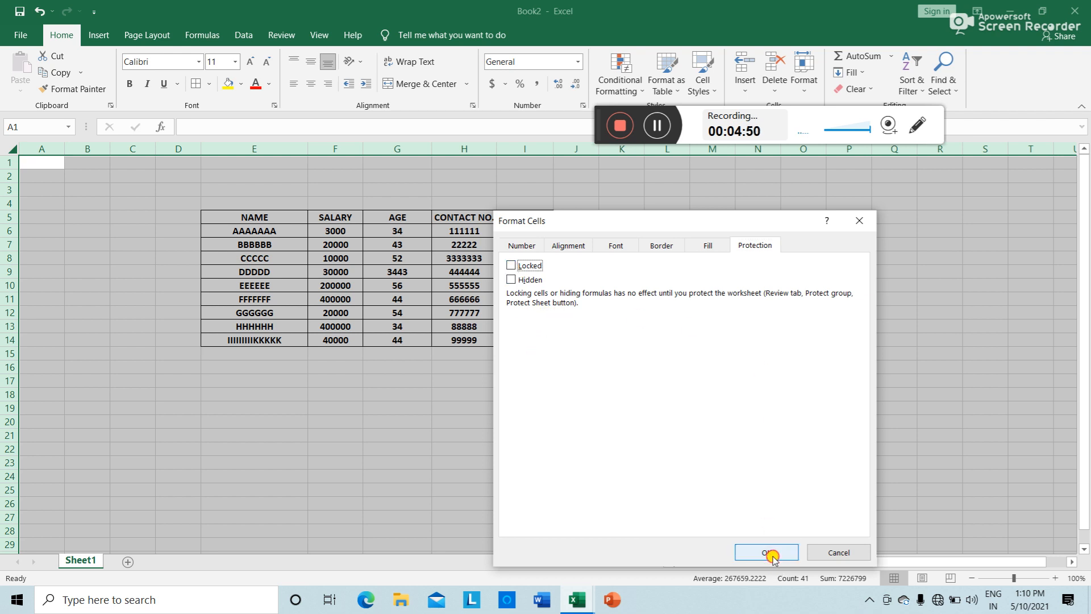
click(625, 475)
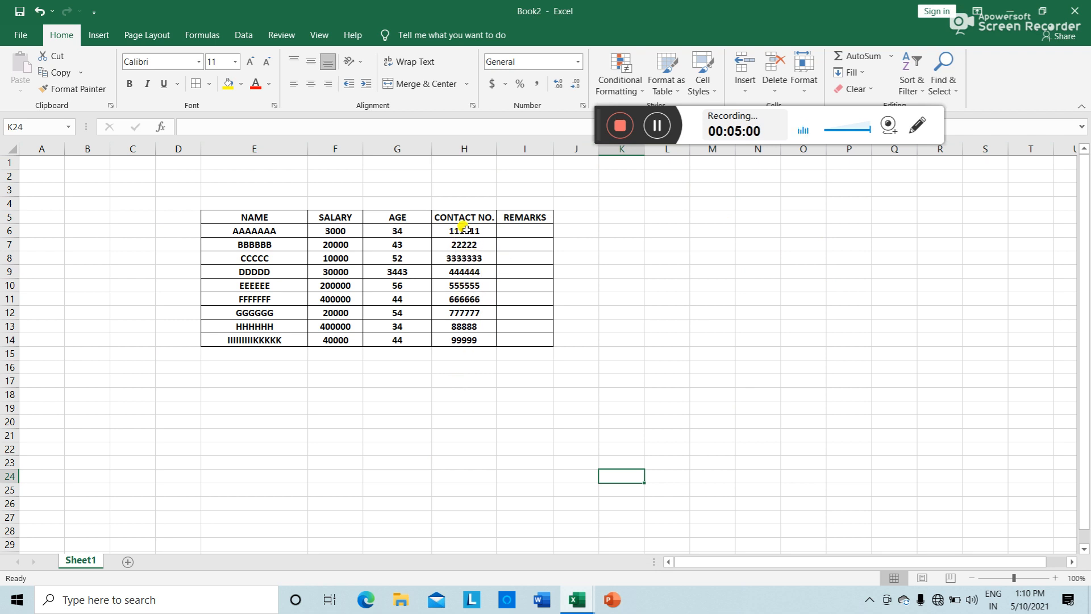
Step: Turn the Locked protection setting back on for the CONTACT NO. cells H6:H14
drag(464, 231, 464, 340)
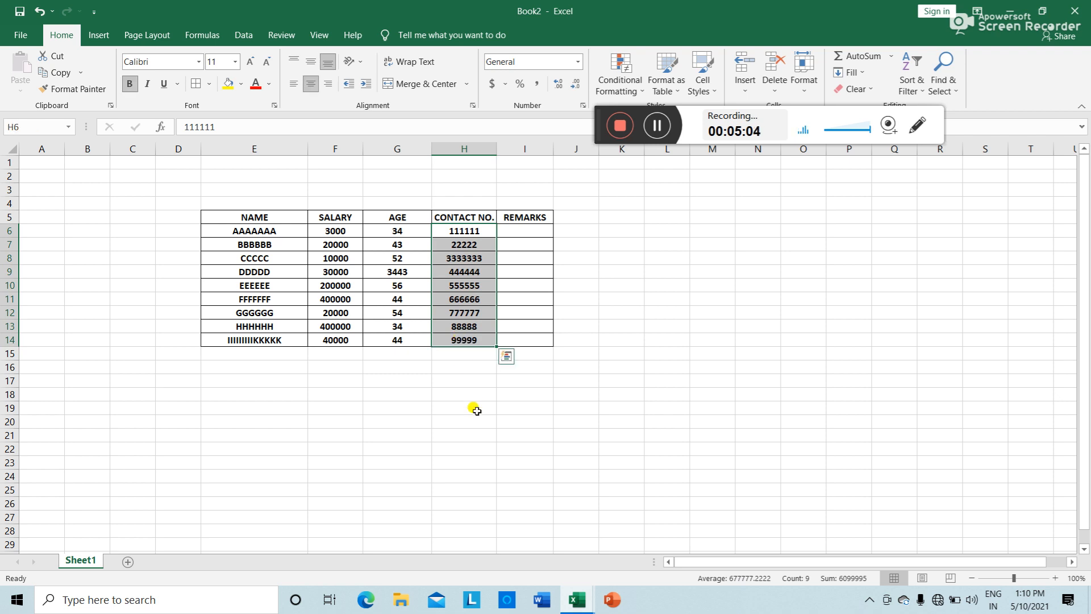
right_click(472, 279)
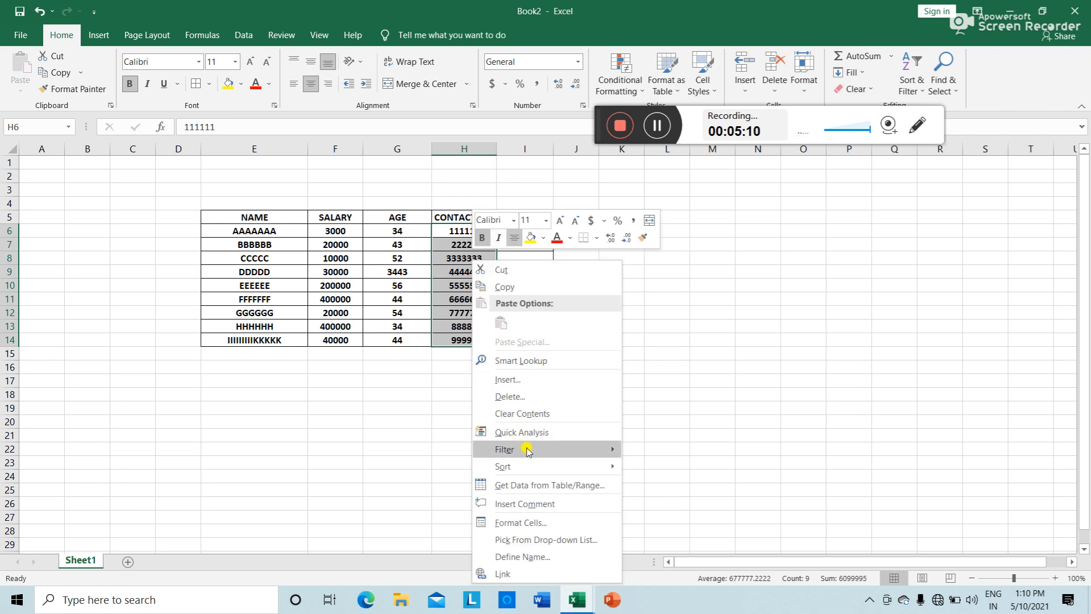
click(543, 523)
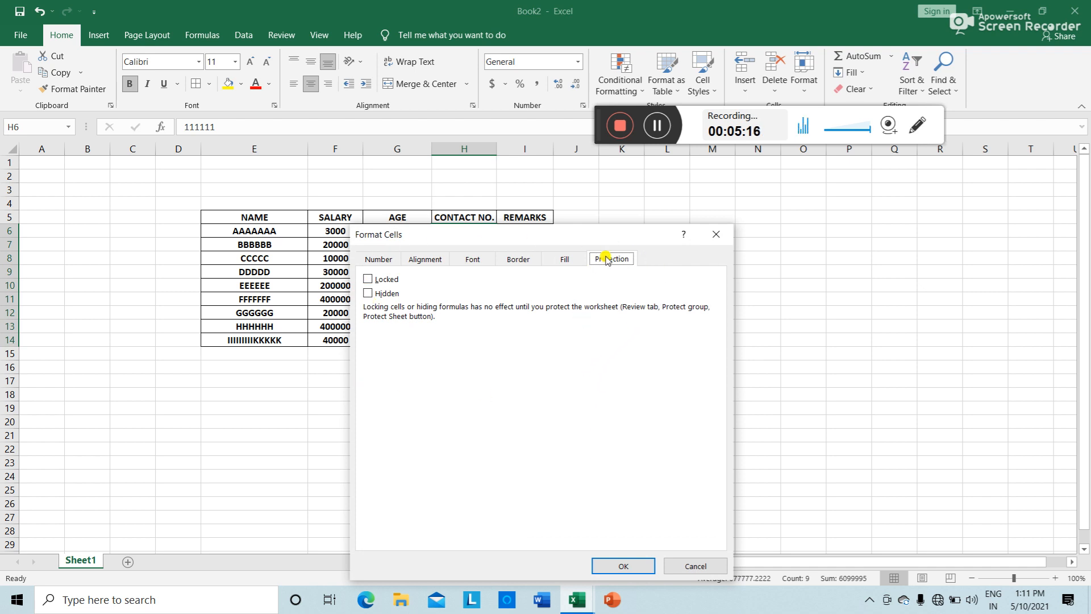
click(369, 280)
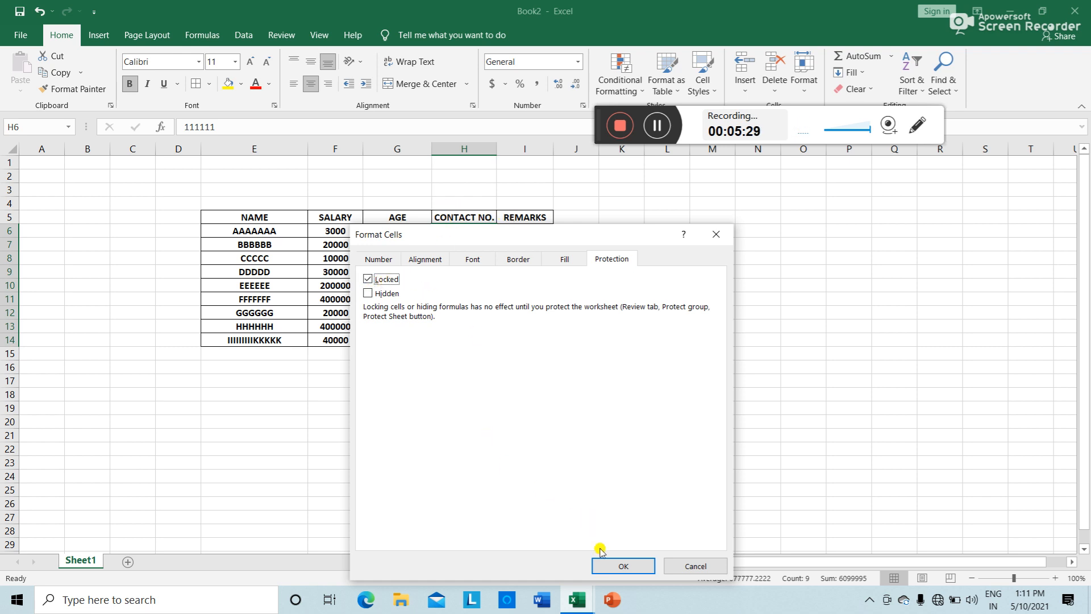
click(624, 568)
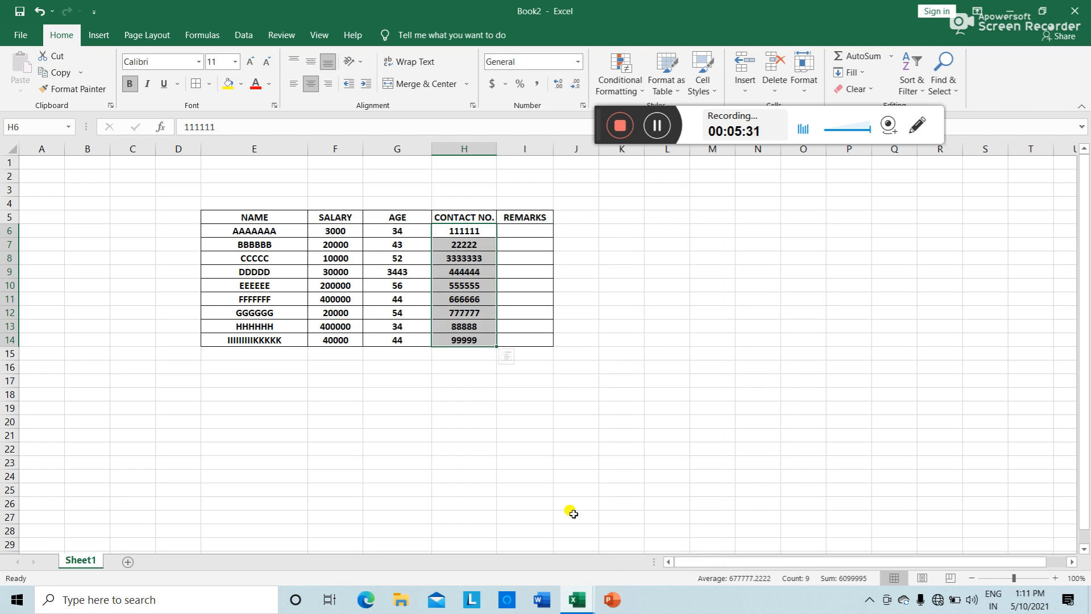
click(559, 469)
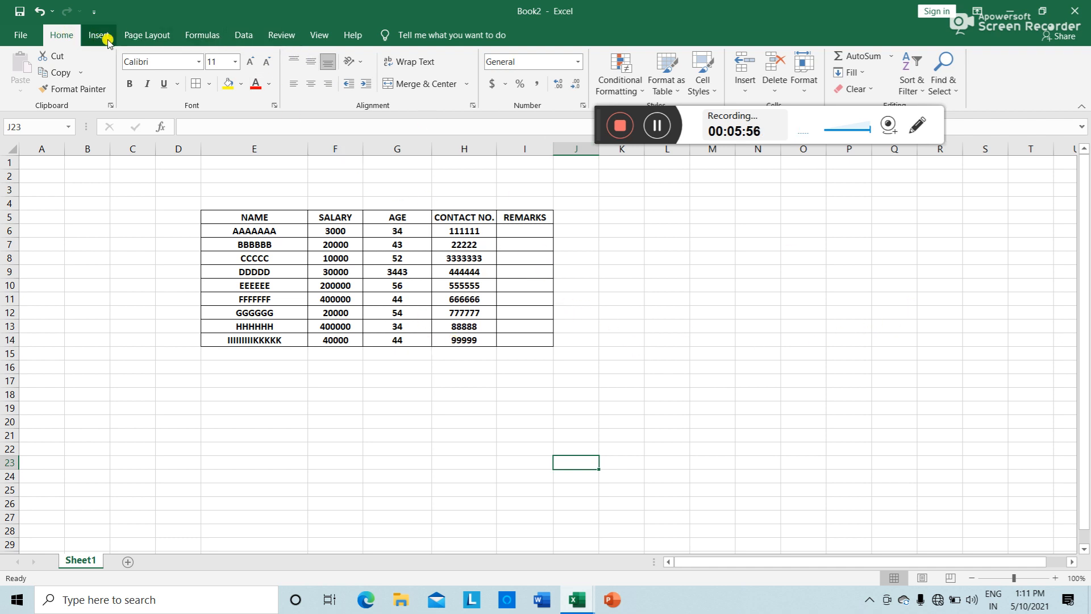
Step: Protect Sheet1 with a password via Review > Protect Sheet, confirming the password
click(281, 36)
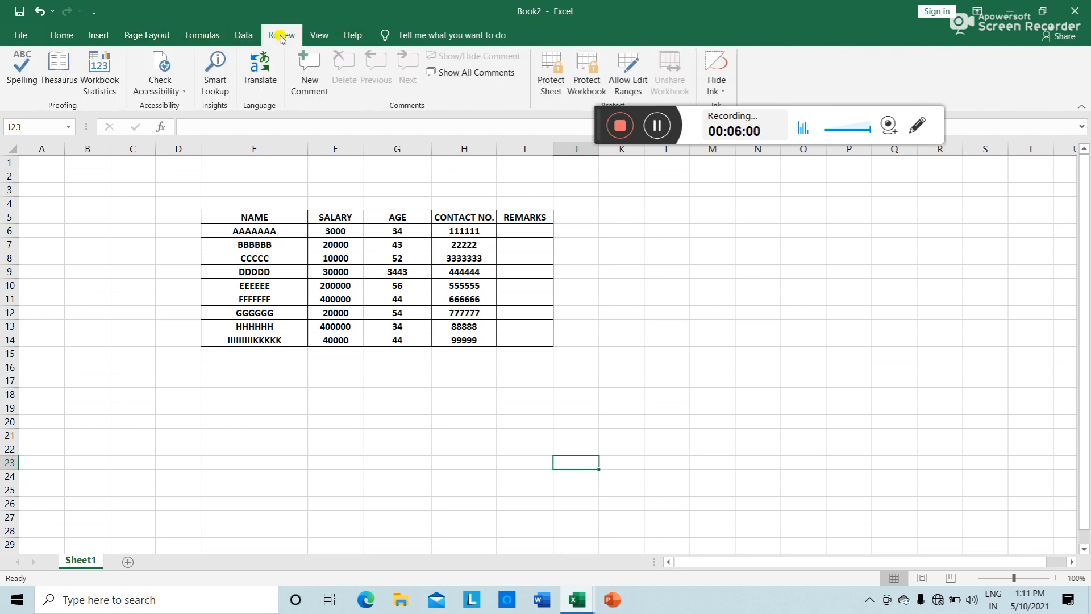
click(555, 87)
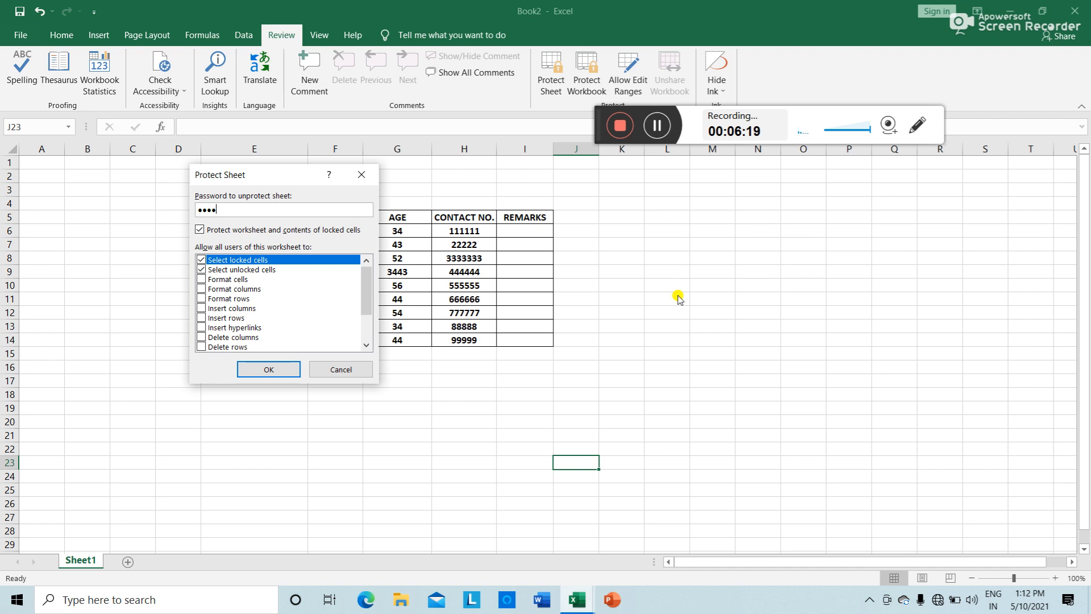
click(278, 371)
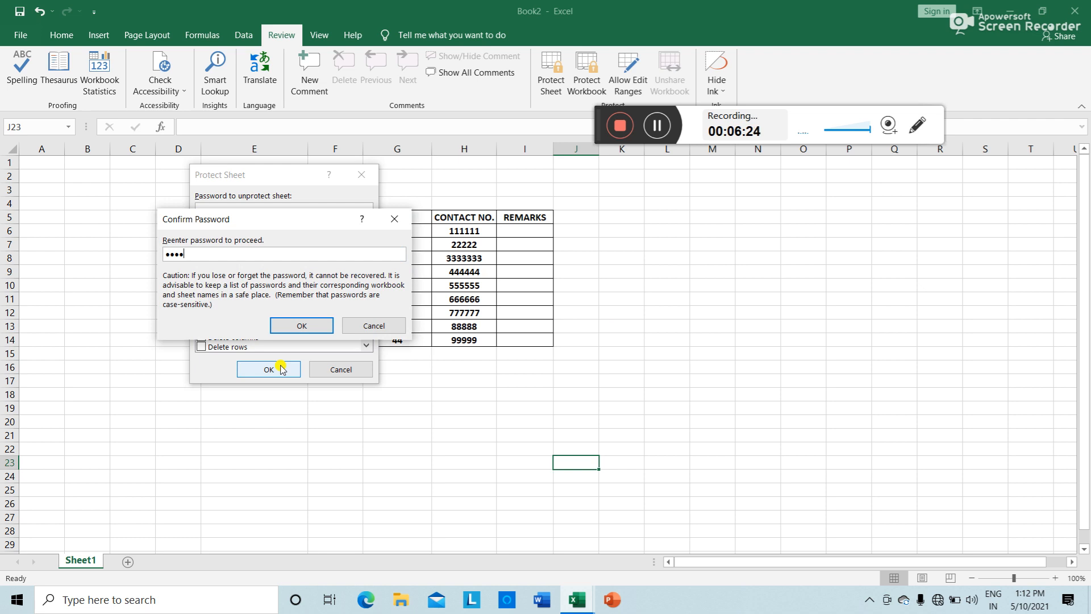
click(302, 325)
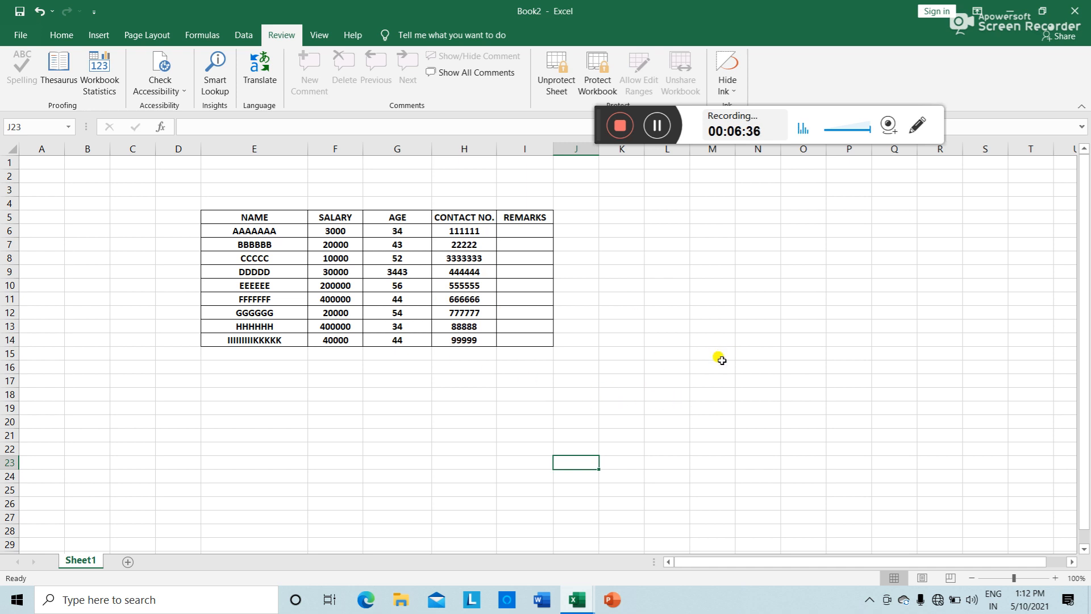
Step: Save the workbook to the Desktop as PPPPP.xlsx
key(ctrl+s)
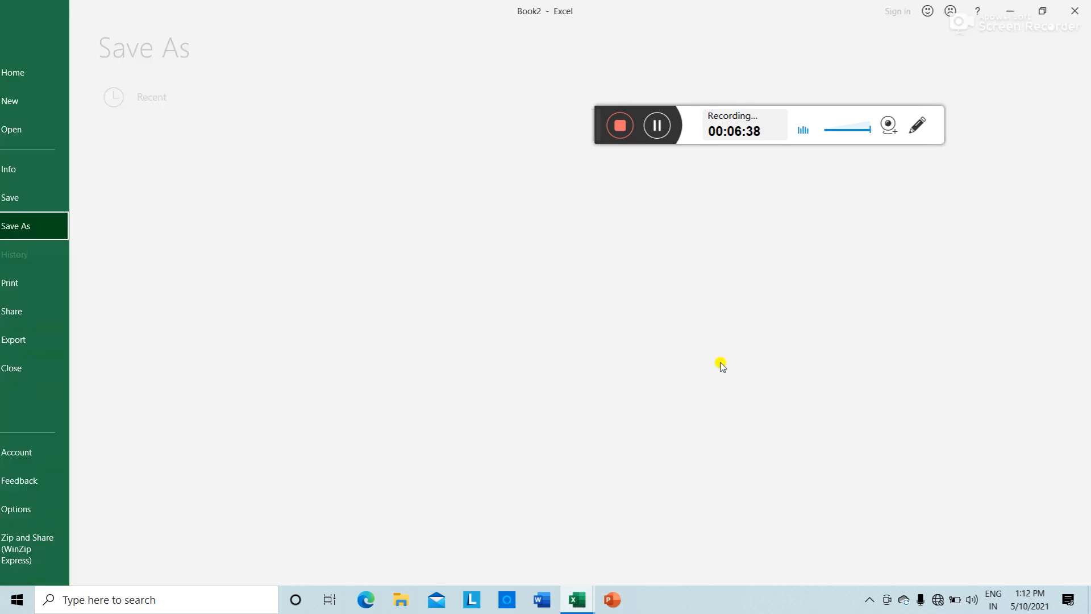
click(466, 209)
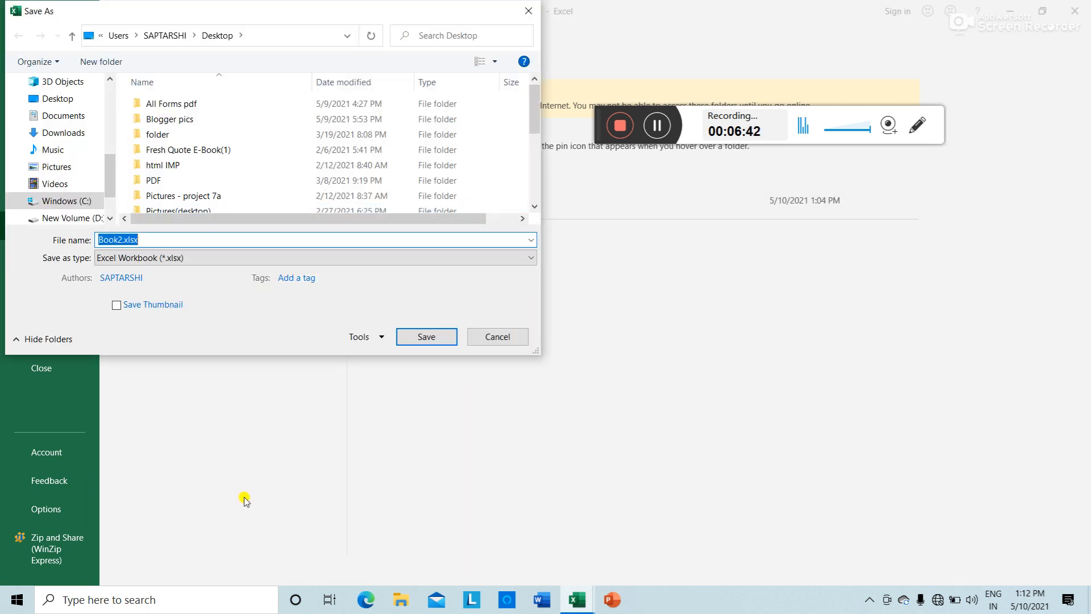
text(PPPPP)
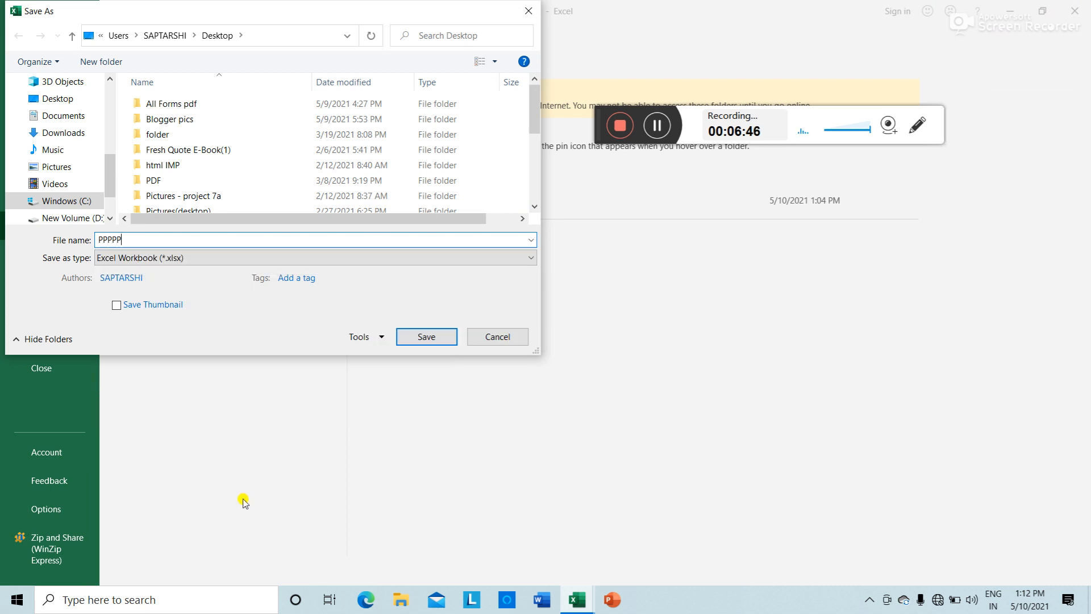
click(425, 348)
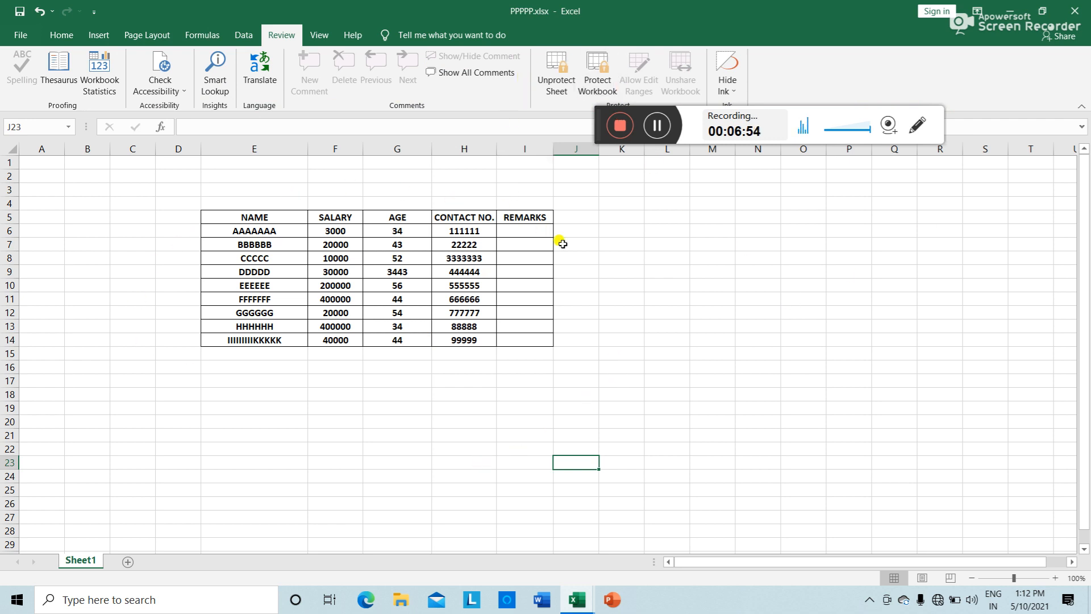
Step: Try deleting contact number H6 and dismiss the protected-sheet warning
click(479, 231)
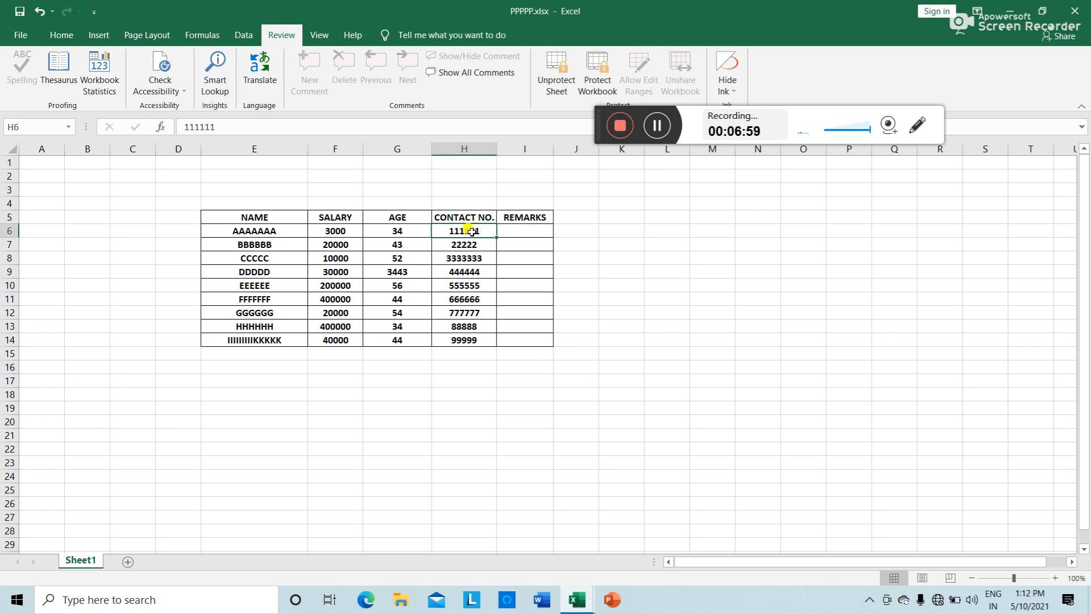
key(Delete)
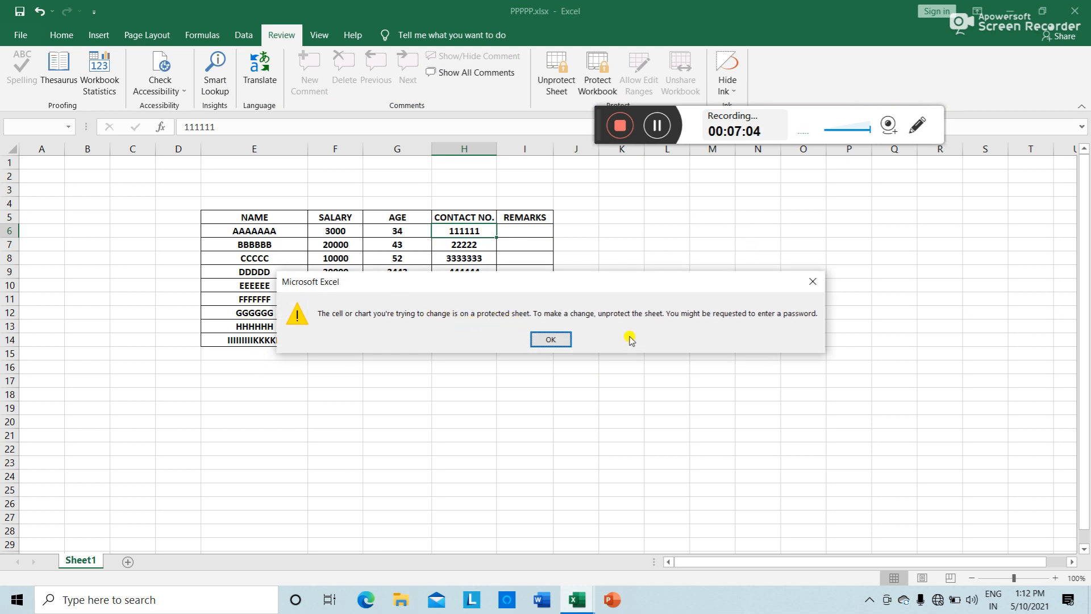
click(563, 340)
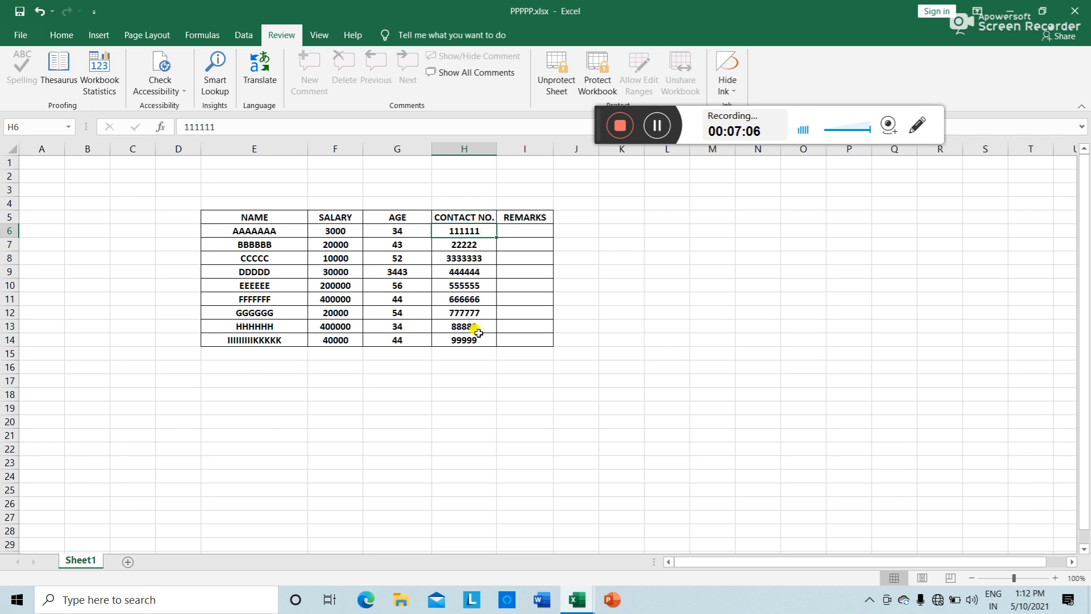
Step: Change the salary in F6 to 43000 and the name in E6 to UYTYYY
click(411, 229)
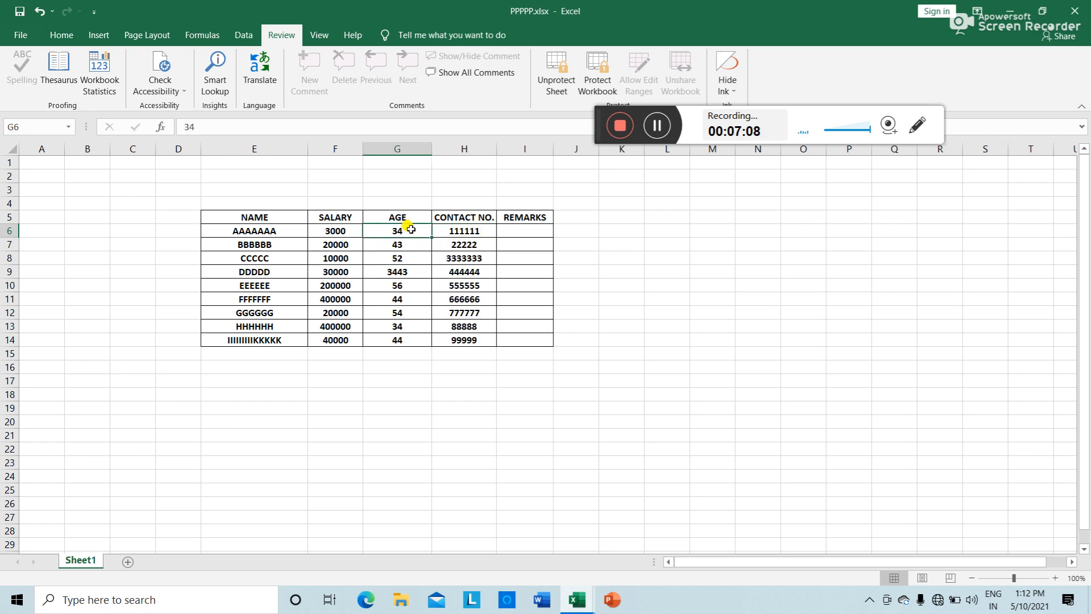
double_click(411, 229)
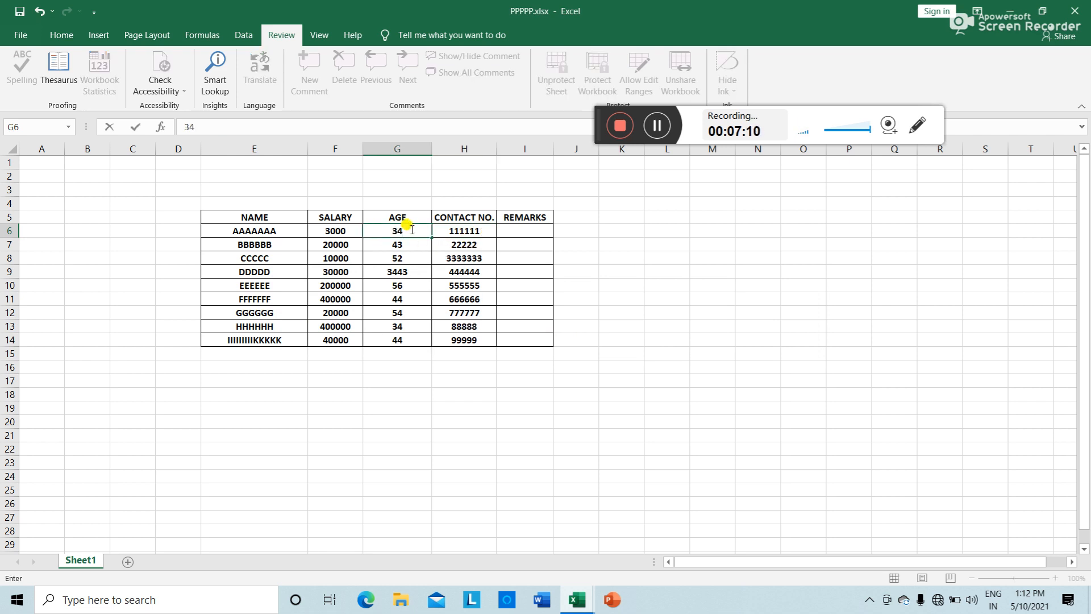
click(350, 233)
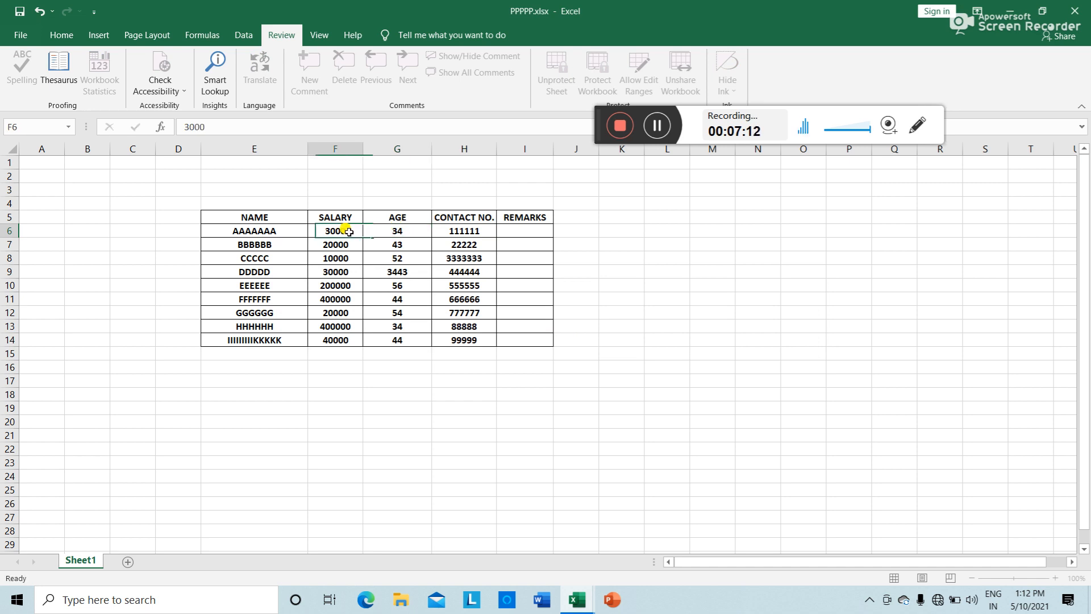
text(43)
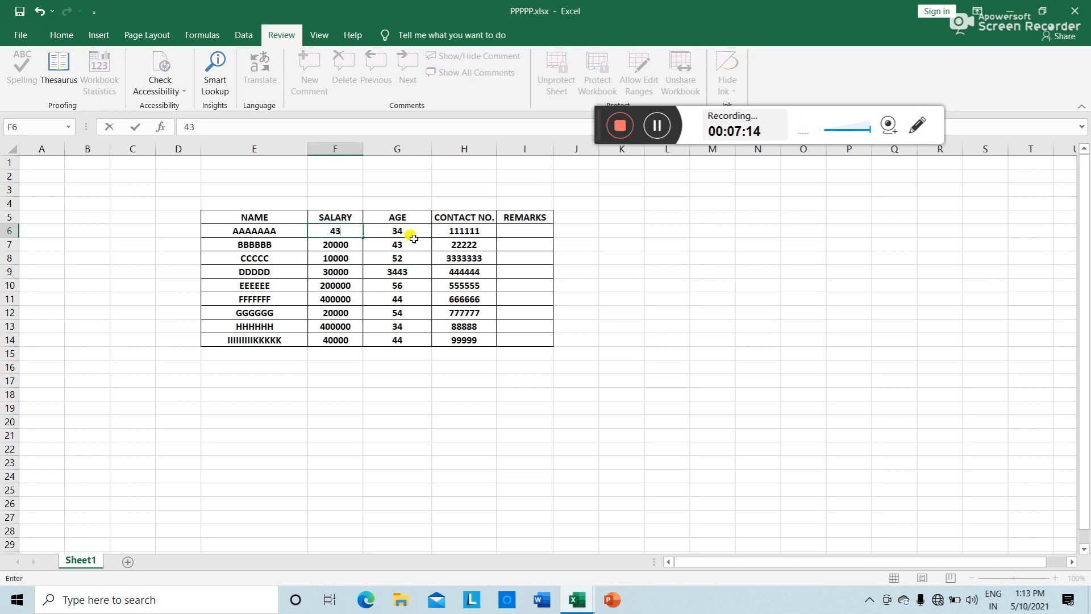
click(259, 232)
text(U)
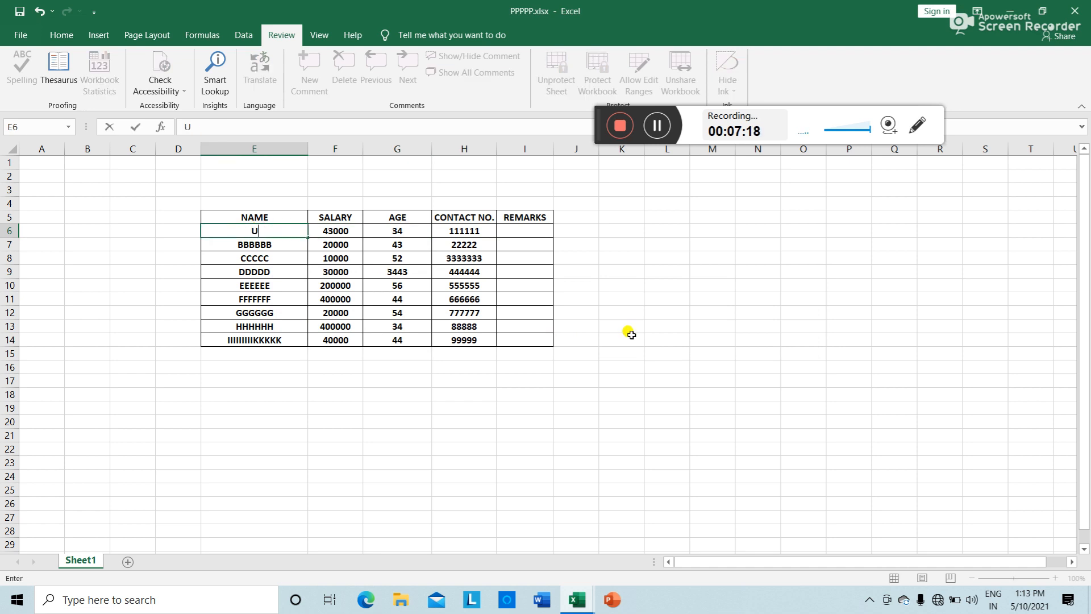
text(YTYYY)
click(630, 335)
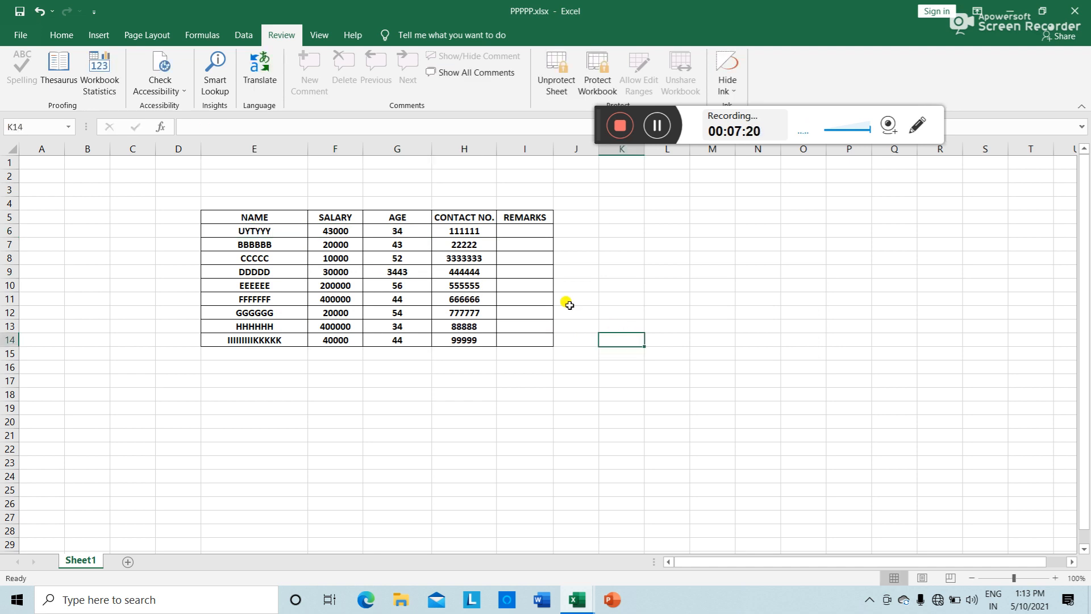
Step: Confirm contact number 111111 in H6 still refuses deletion, dismissing the warning
click(469, 228)
key(Delete)
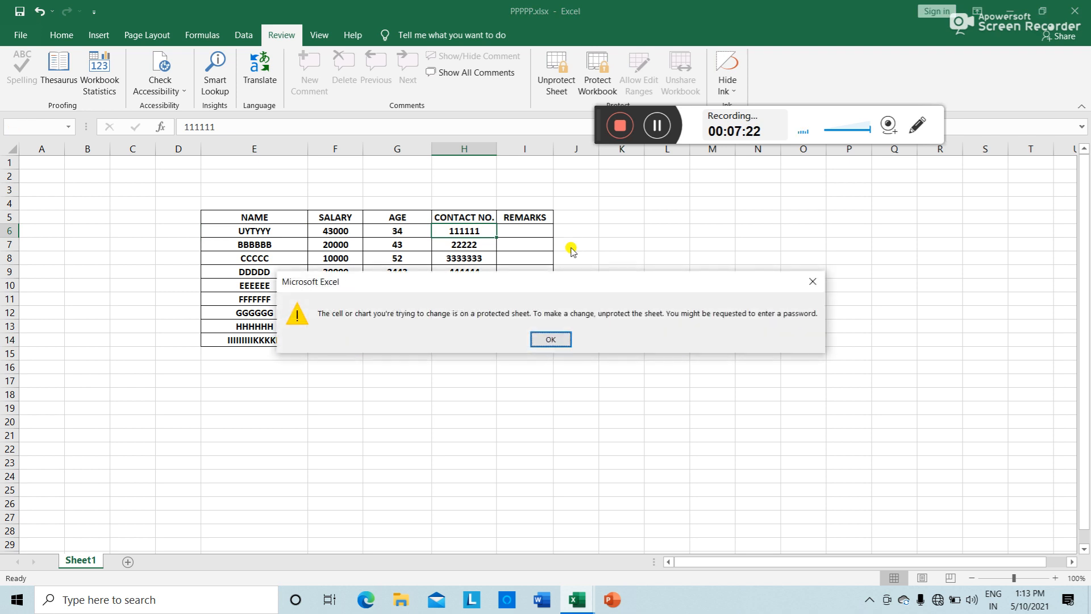
click(559, 339)
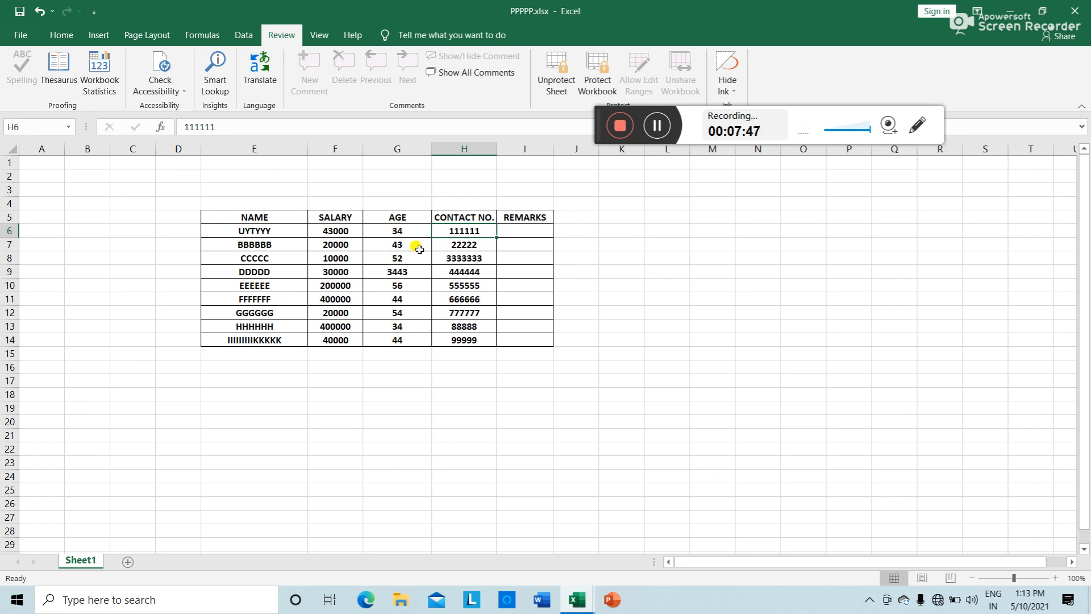
Step: Unprotect Sheet1 by entering the sheet's password
click(557, 74)
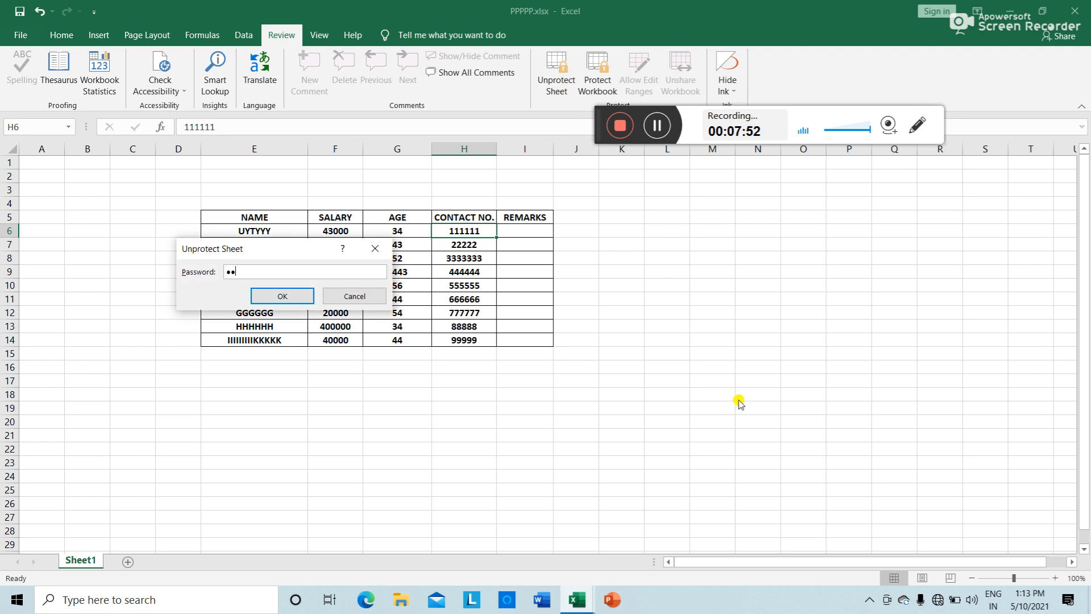
text(••••)
click(305, 295)
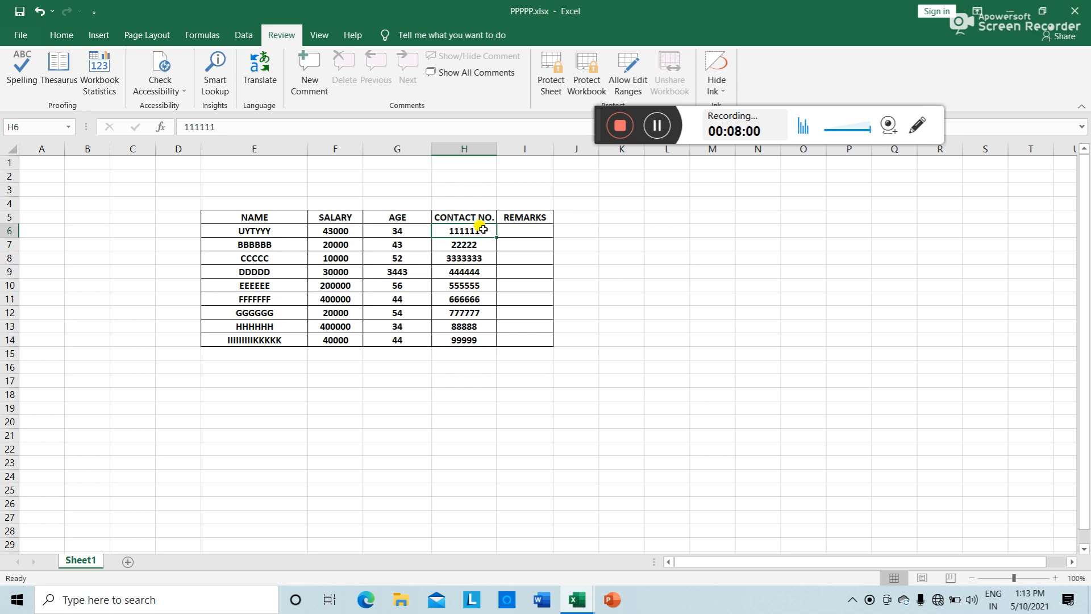
Step: Check that H6 is now editable, then undo G9's age from 3443 back to 34
double_click(484, 230)
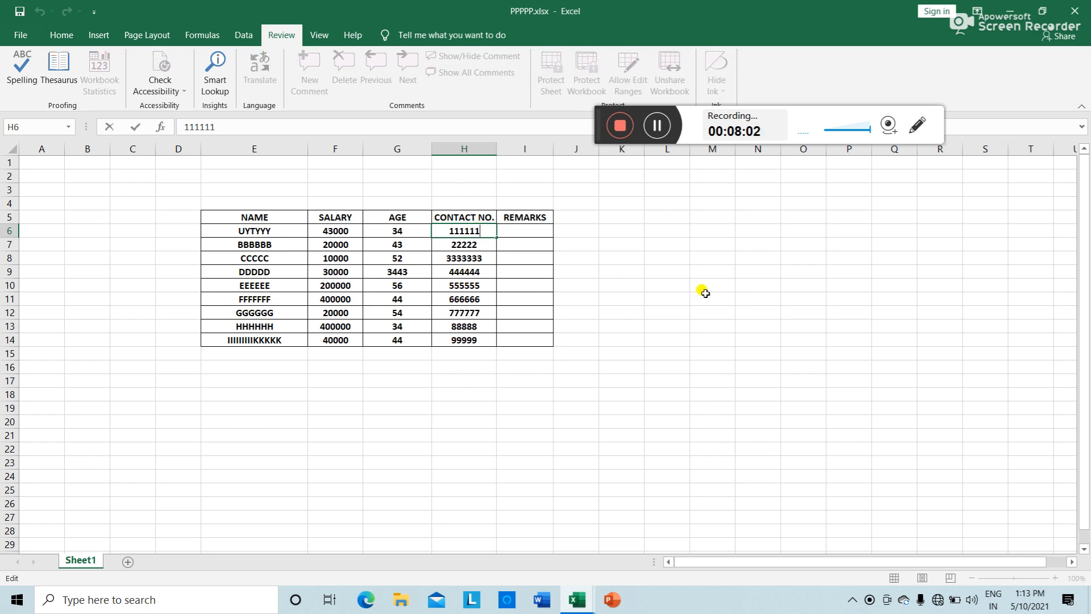
click(627, 450)
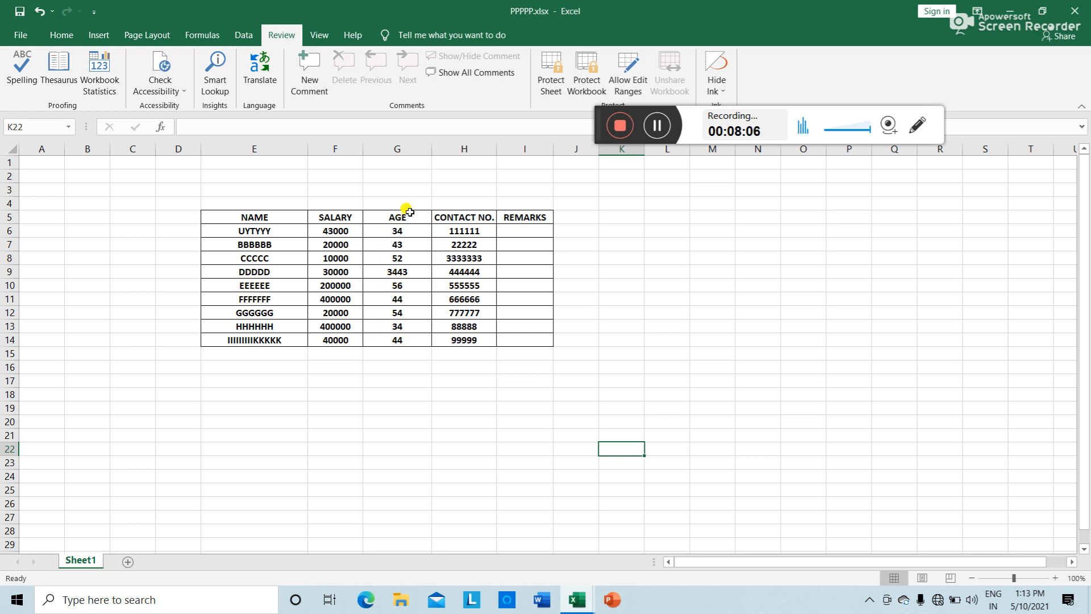
click(408, 274)
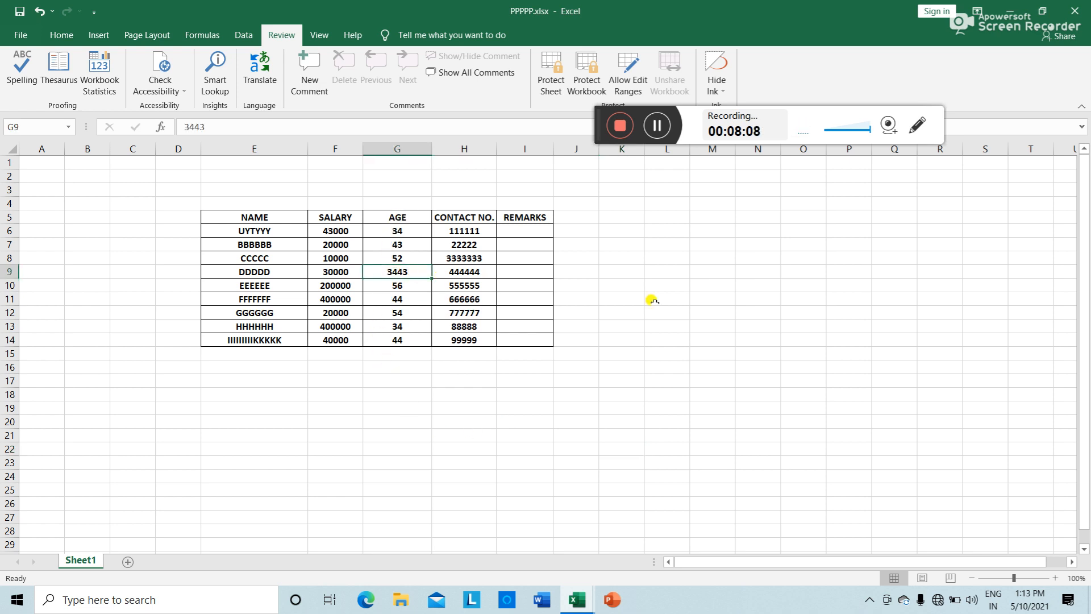
key(ctrl+z)
click(660, 307)
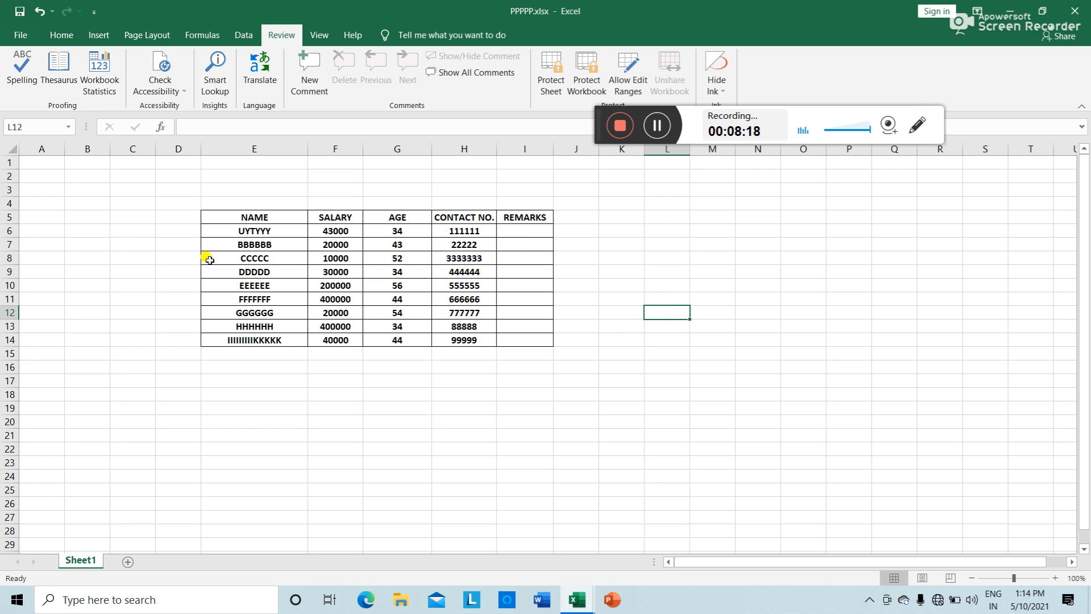
Step: Set CCCCC's name, salary and age cells E8:G8 to Locked in Format Cells
drag(210, 260, 428, 259)
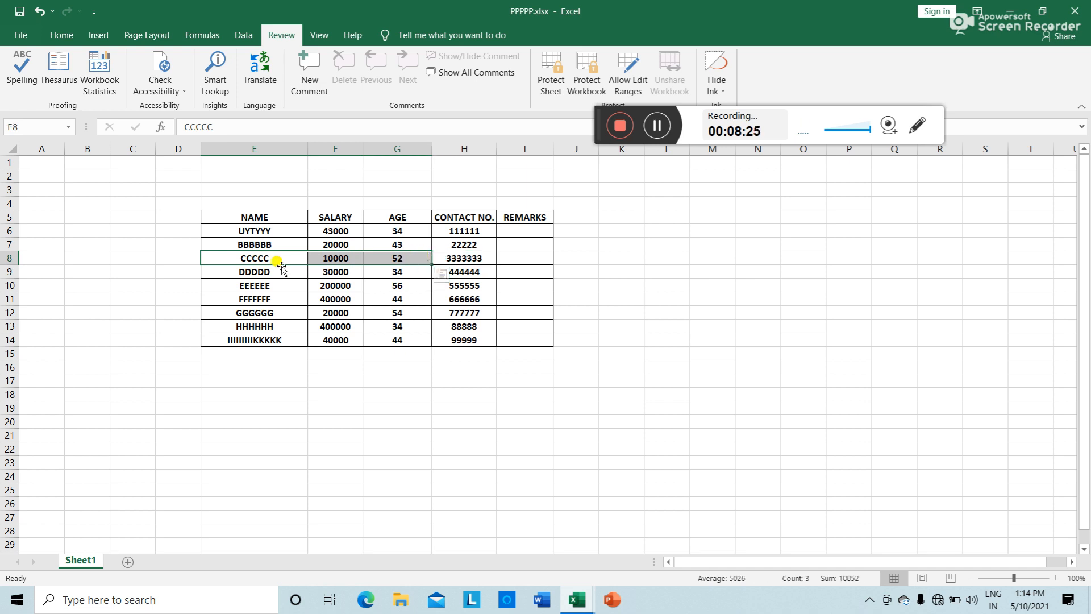
right_click(350, 258)
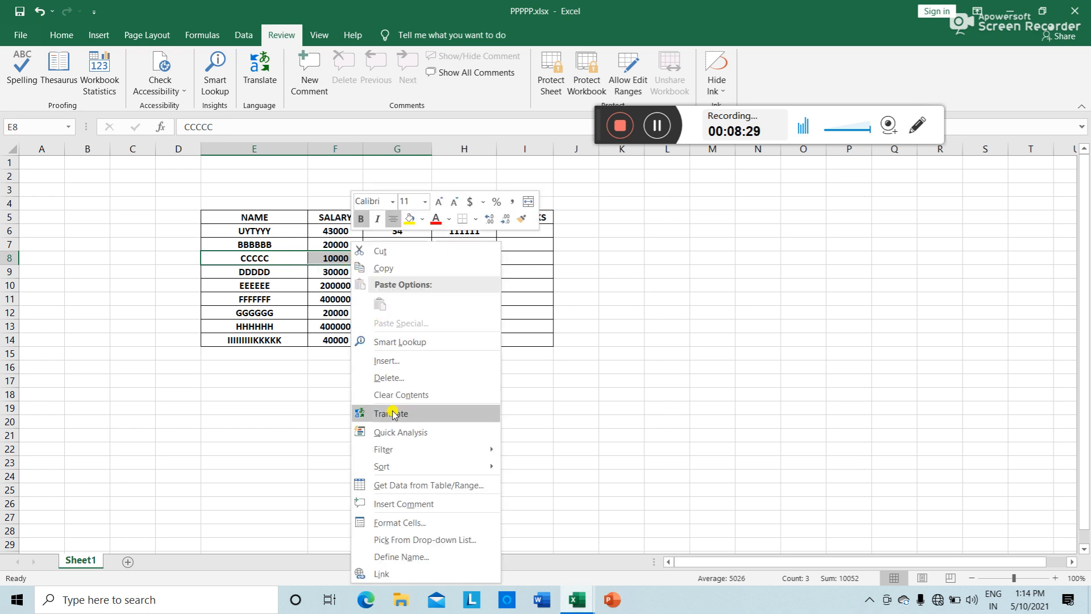
click(400, 523)
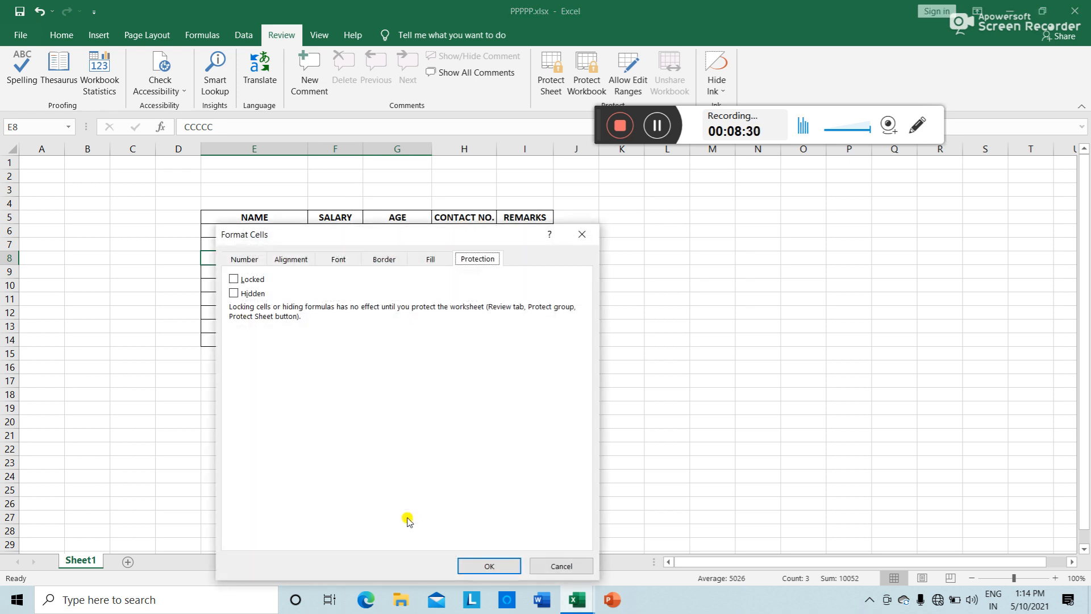
click(234, 279)
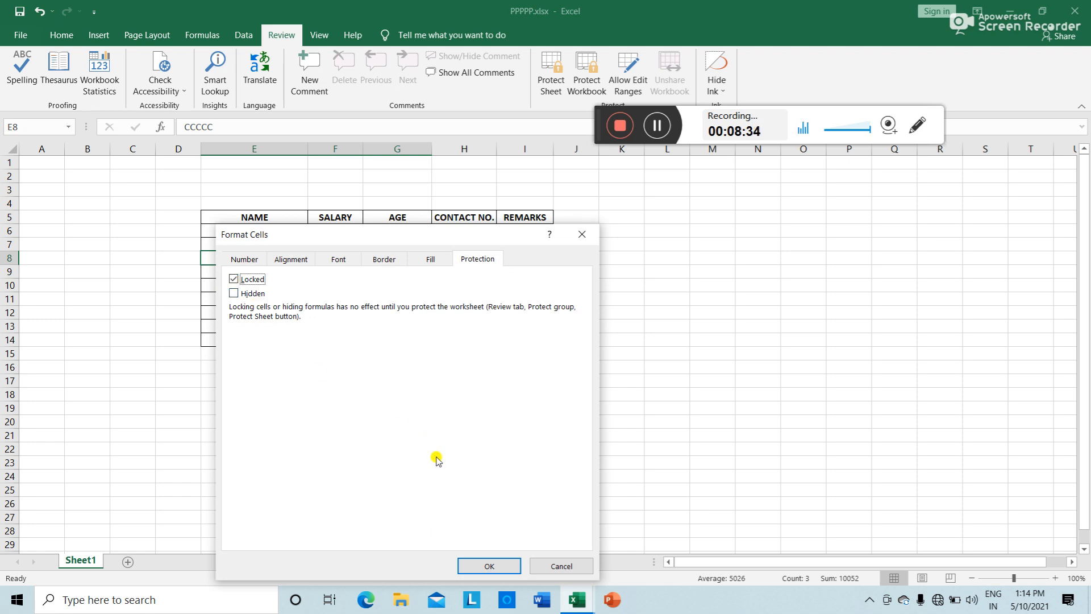
click(503, 566)
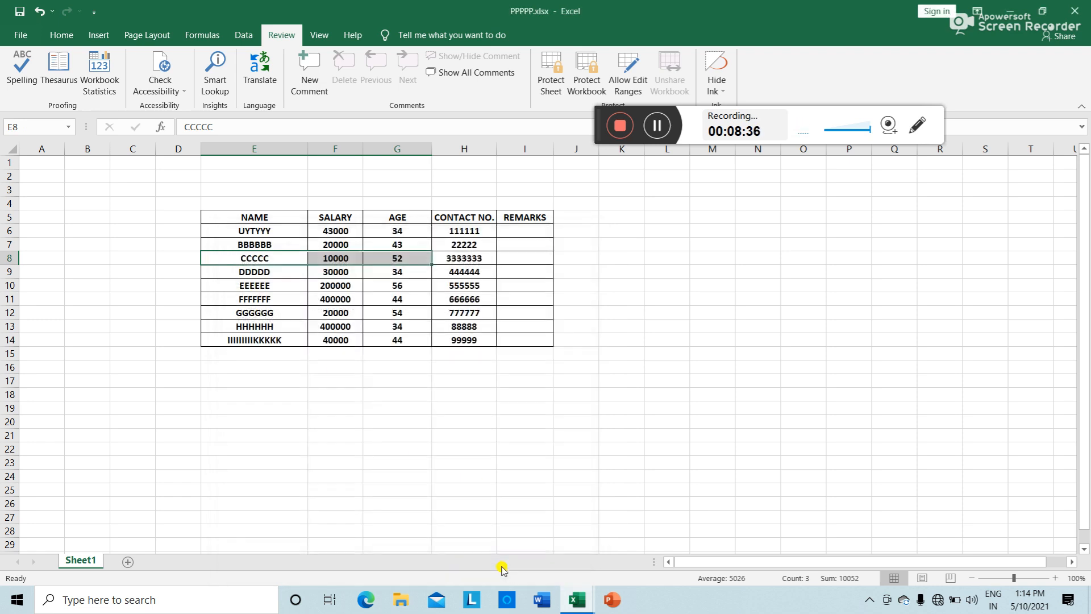
click(591, 376)
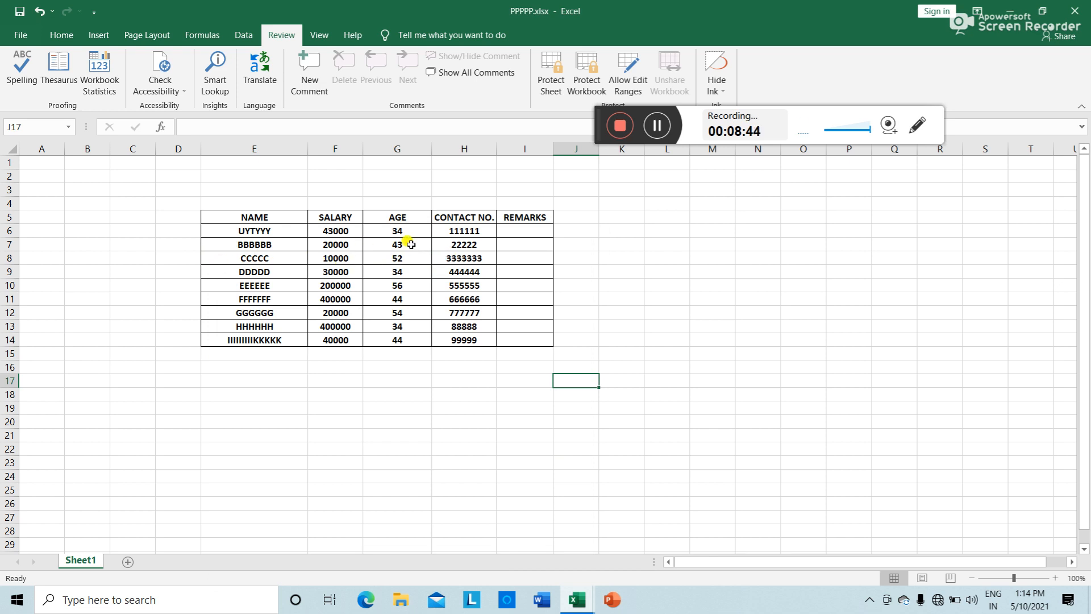
Step: Protect Sheet1 with a password, entering and confirming it
click(549, 87)
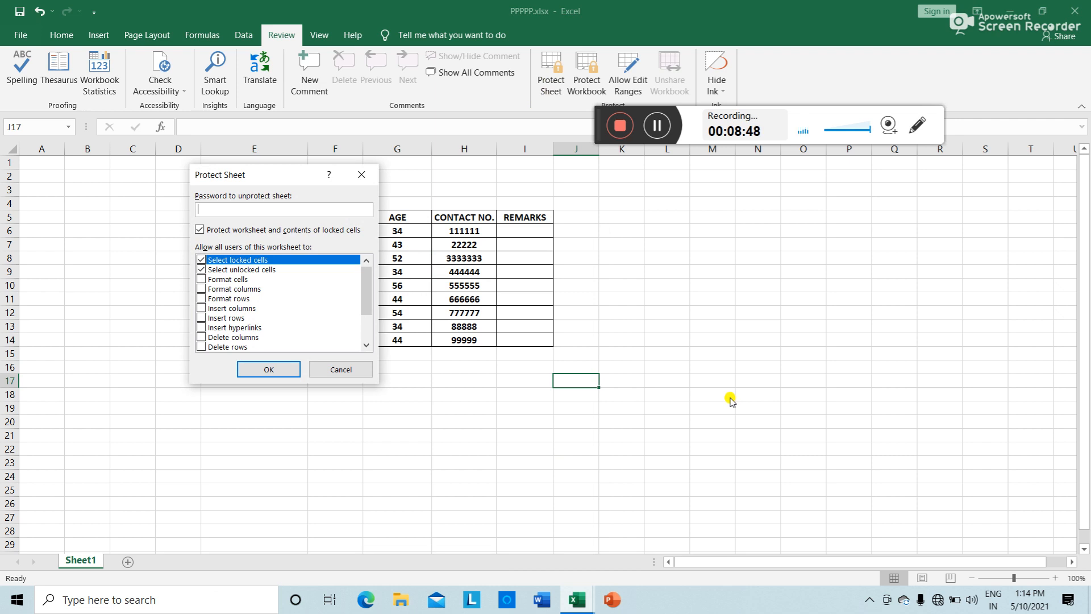
text(••••)
click(280, 369)
text(••)
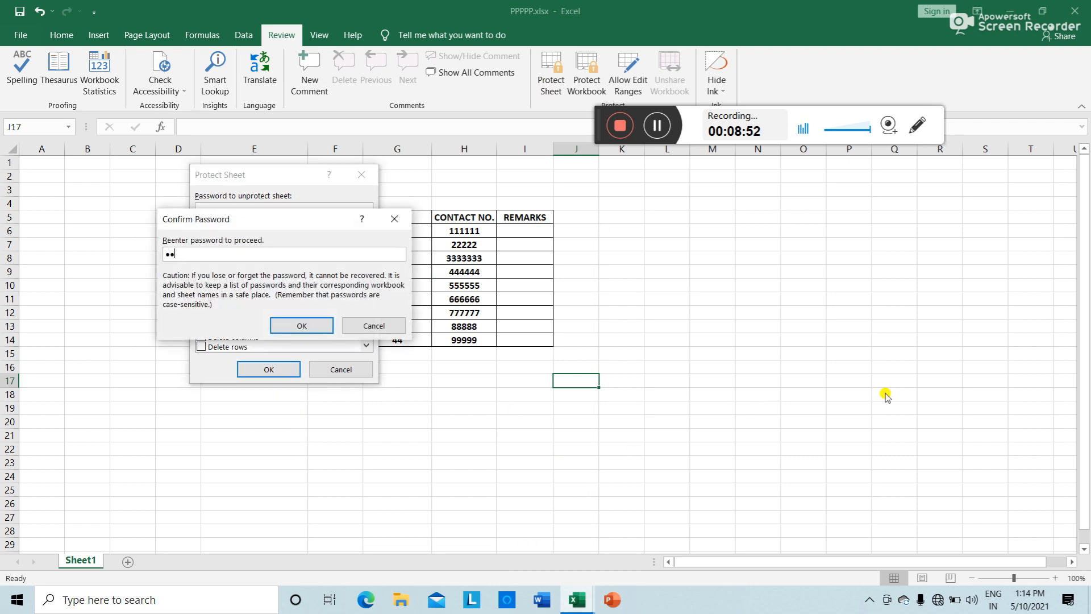
text(••)
click(288, 325)
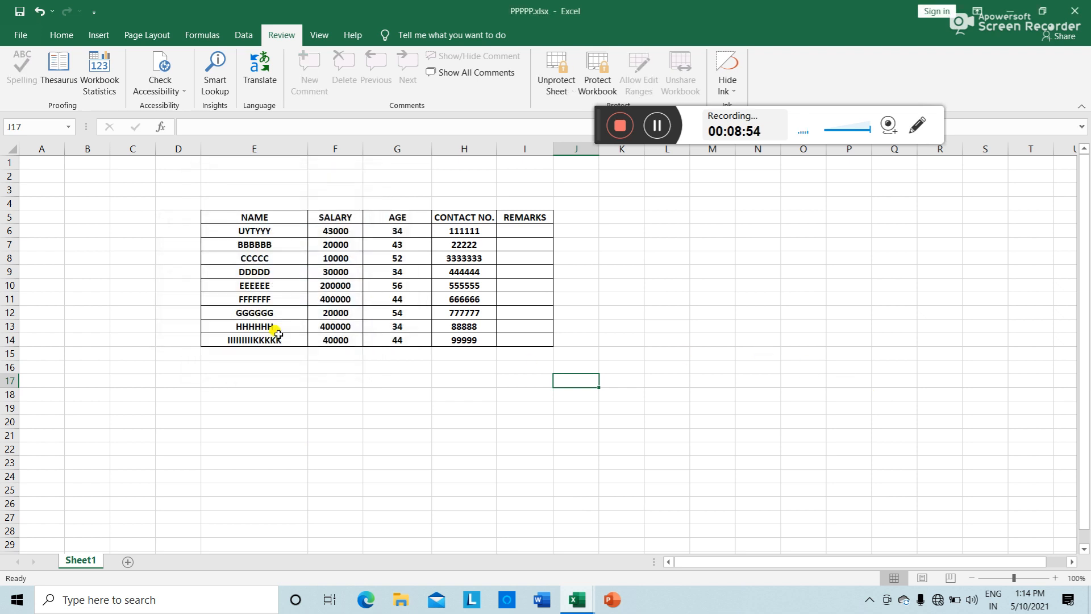
click(346, 463)
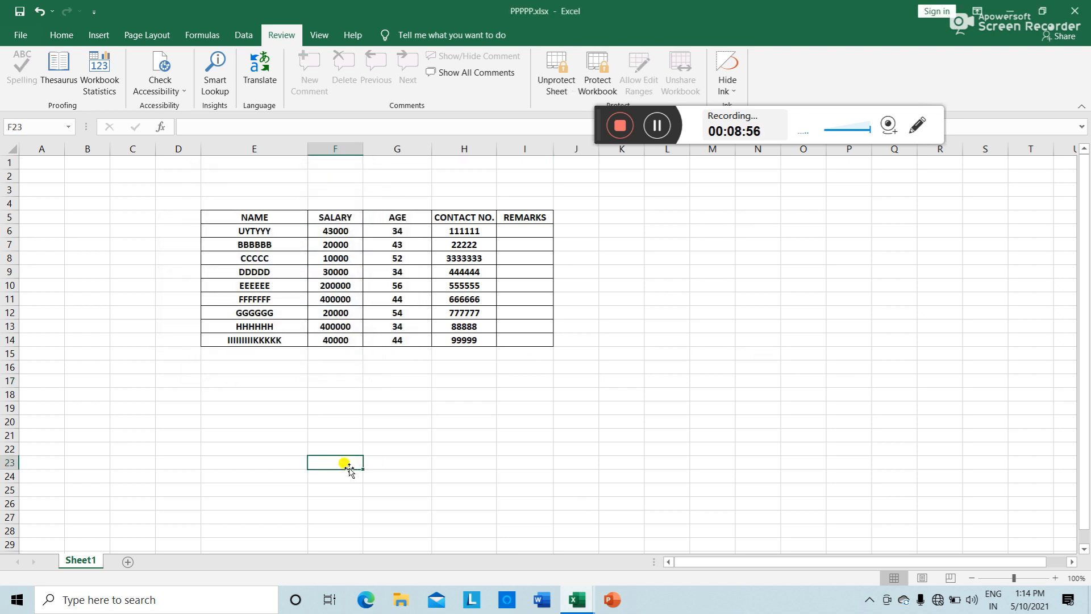
Step: Try editing locked cells E8, F8, G8, H8 and H6, dismissing each protection warning
click(277, 258)
double_click(277, 258)
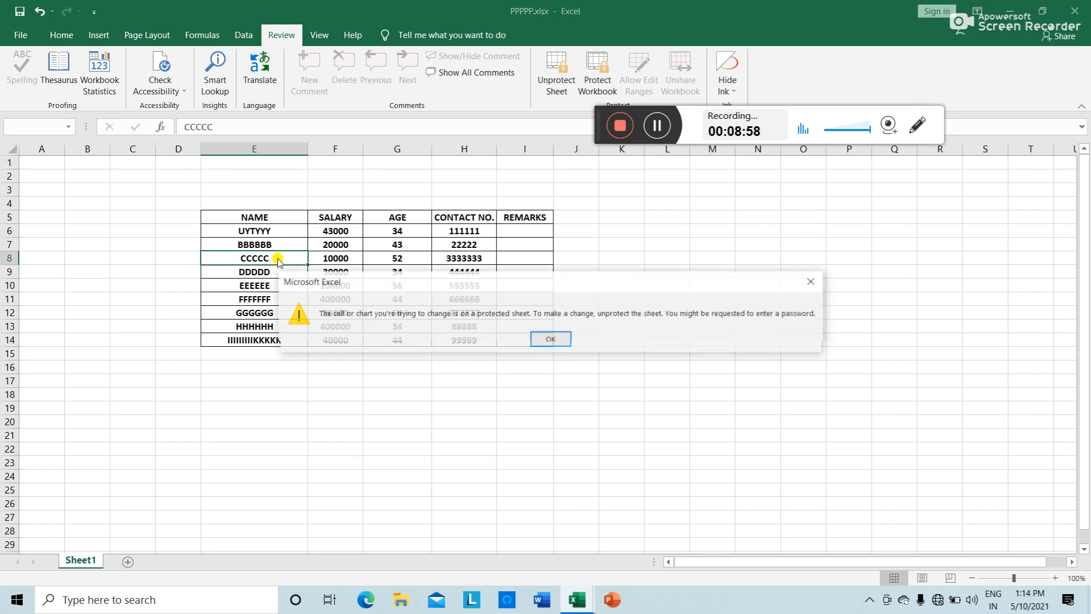
click(554, 340)
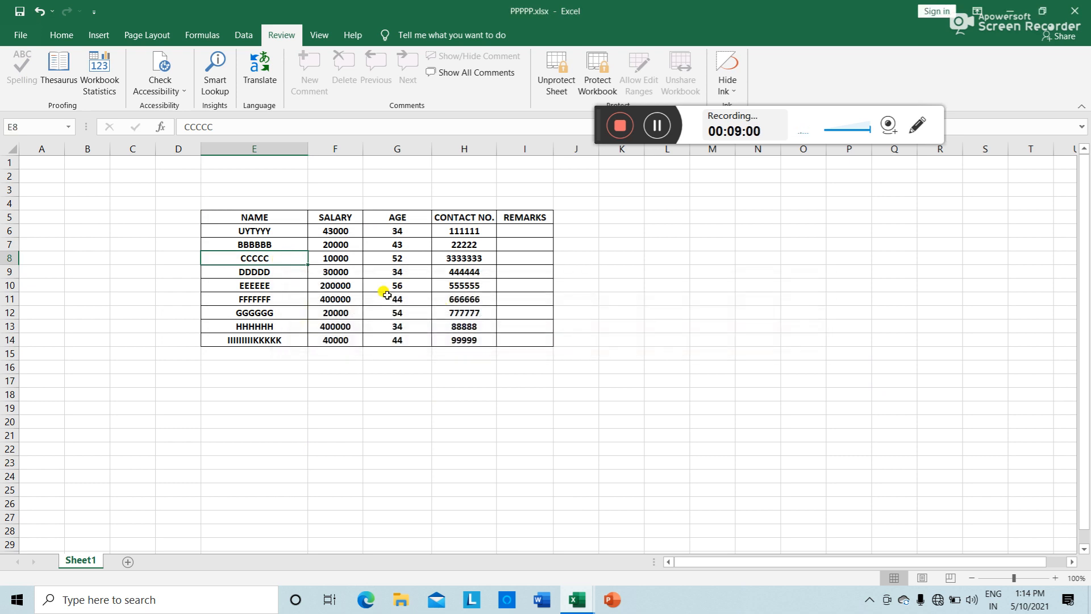
double_click(348, 259)
click(549, 338)
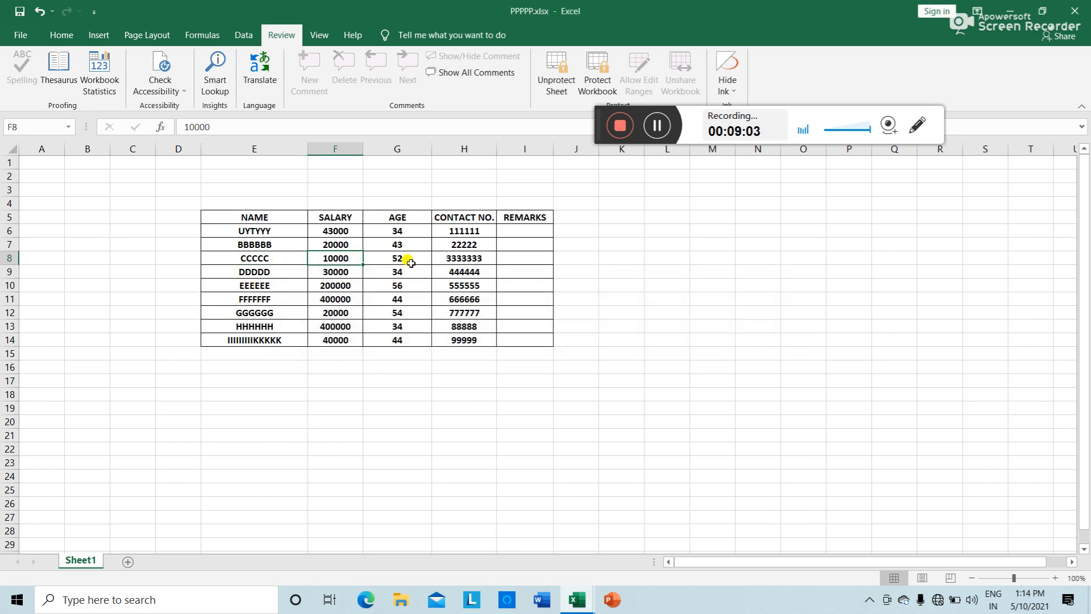
double_click(409, 257)
click(550, 338)
double_click(479, 257)
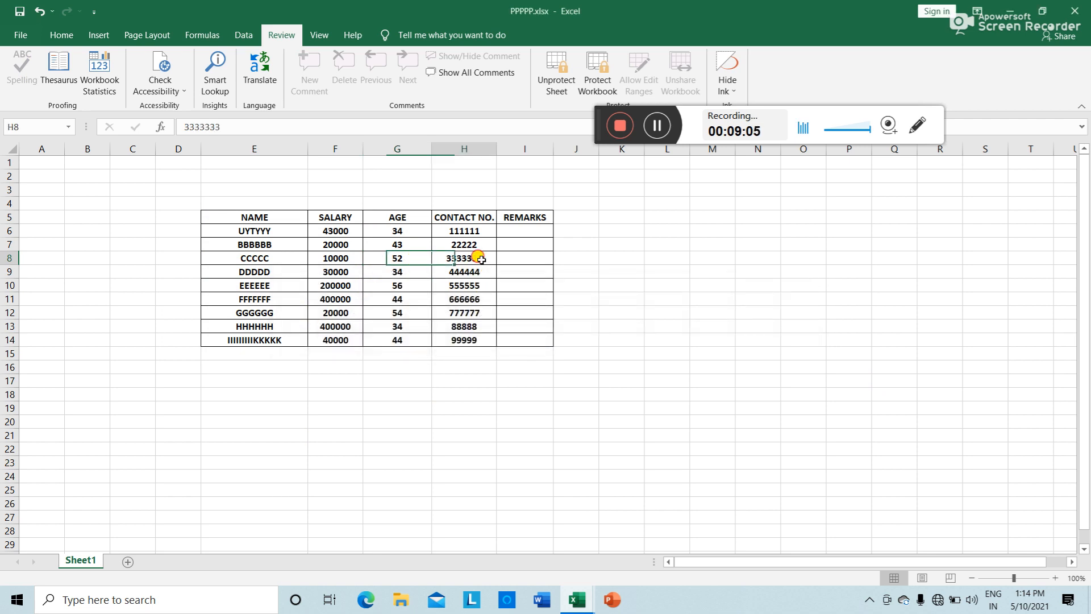
click(552, 339)
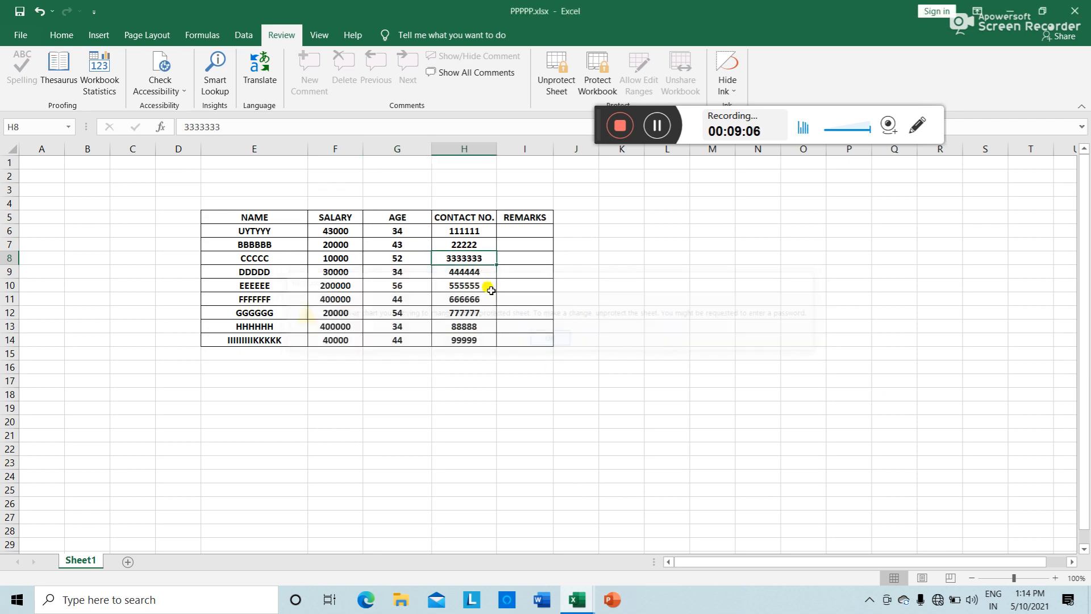
double_click(476, 232)
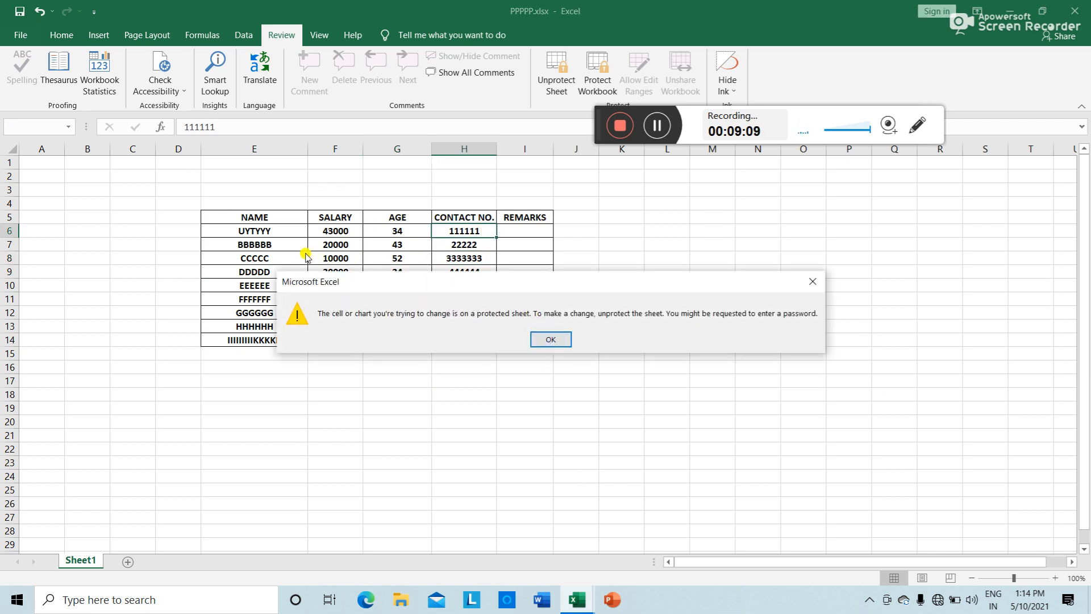
click(542, 339)
Step: Rename E7, E10 and E12 to BBBBB, RTRRRR and DFSSS
double_click(268, 249)
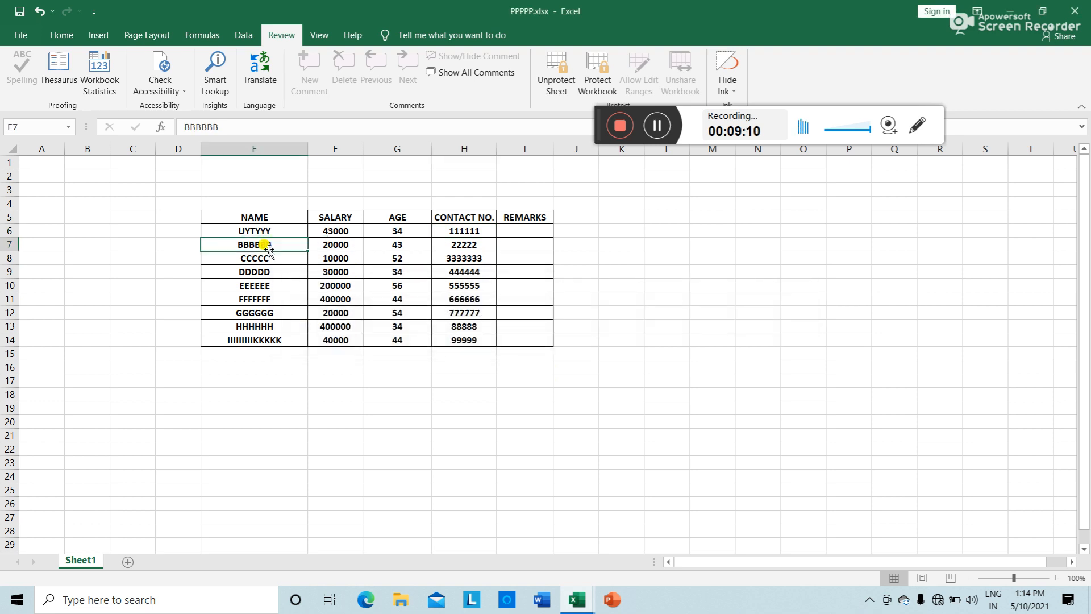
click(272, 244)
text(BBBBB)
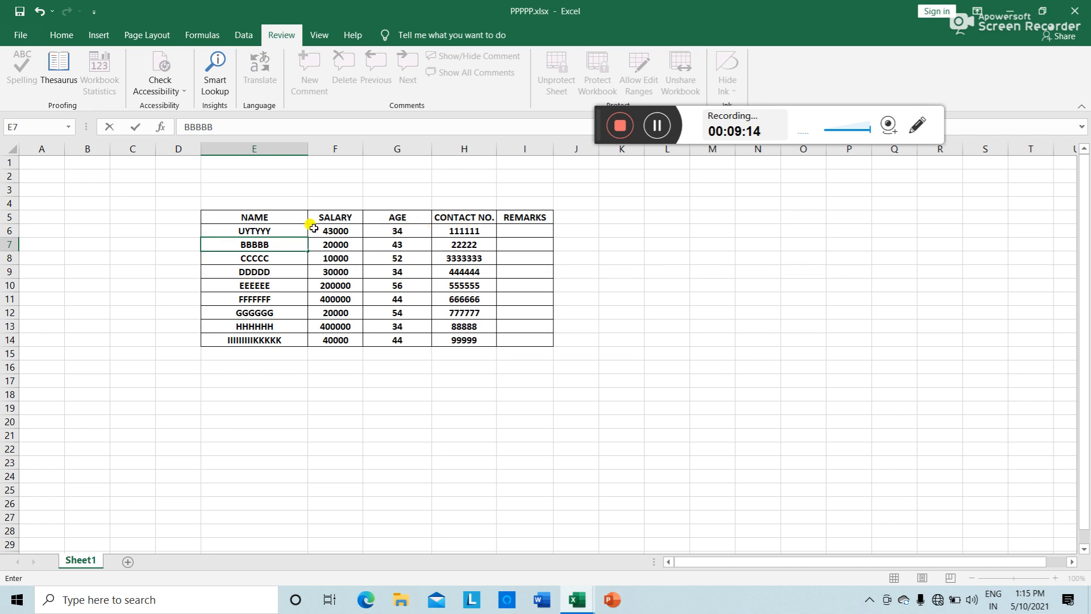
click(269, 286)
text(RTRRRR)
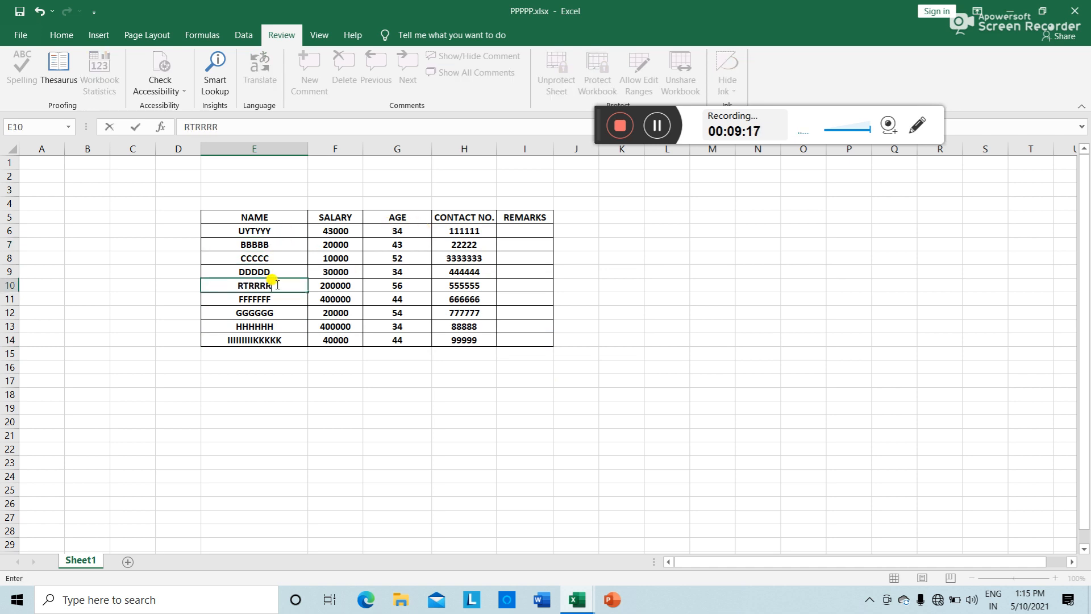
click(267, 315)
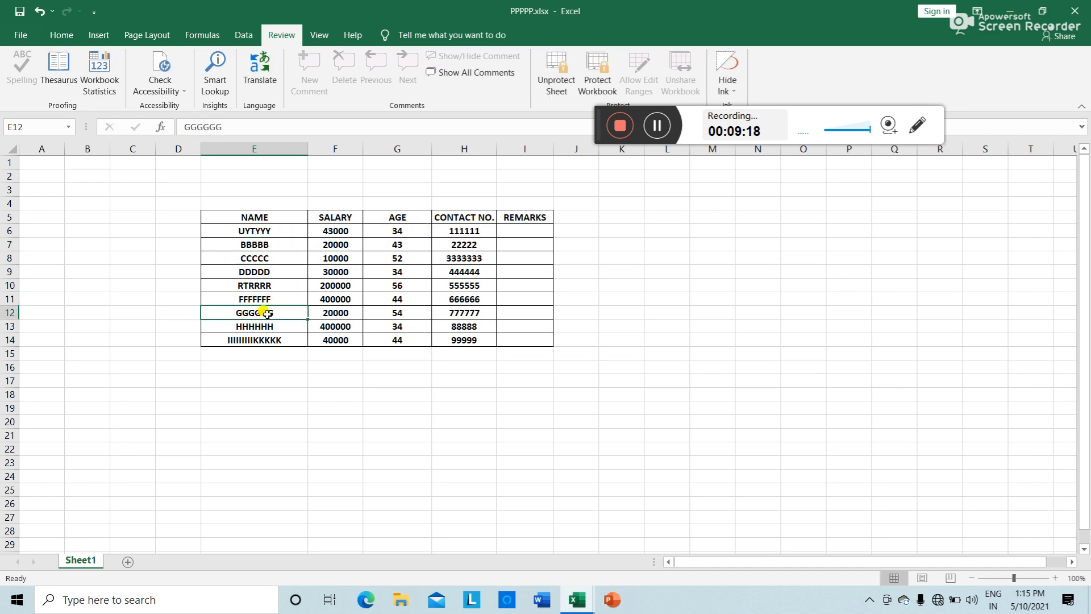
text(DFSSS)
click(756, 378)
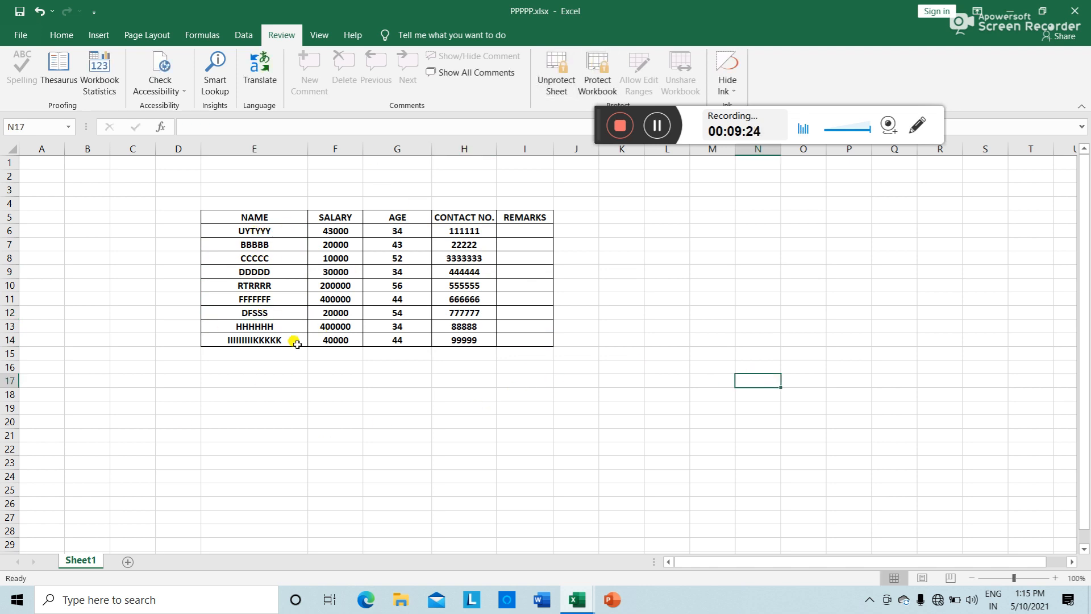
Step: Unprotect Sheet1 by entering the sheet's password
click(557, 71)
text(123)
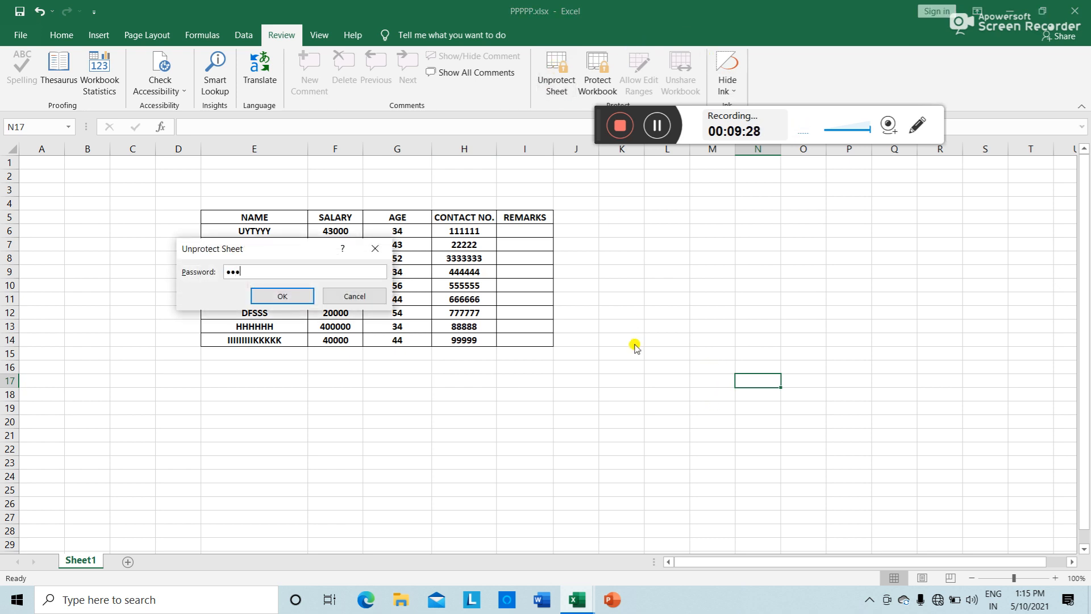
text(4)
click(304, 294)
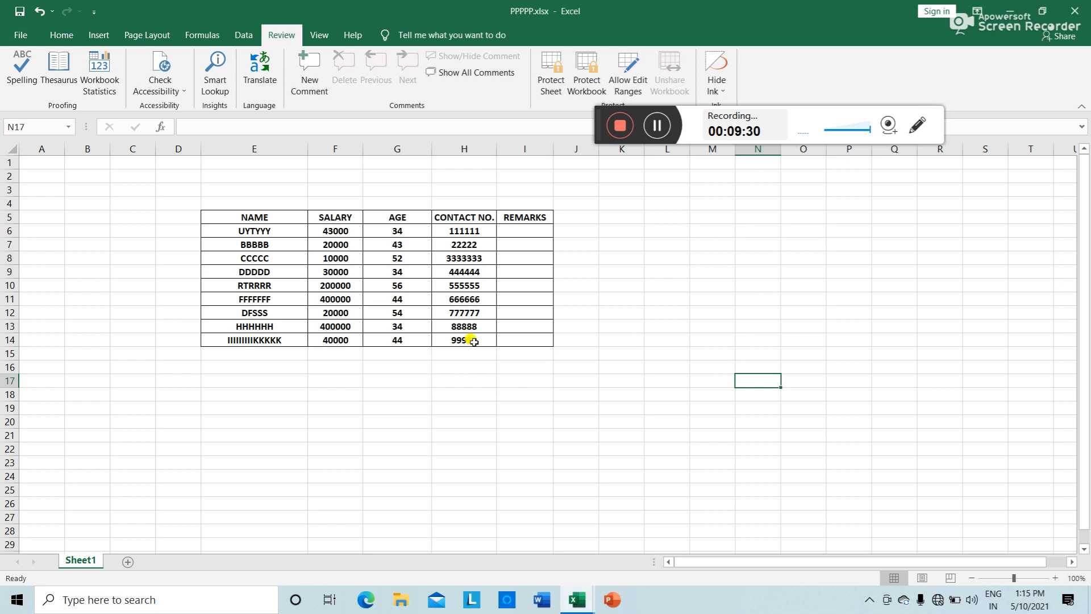
text(AA)
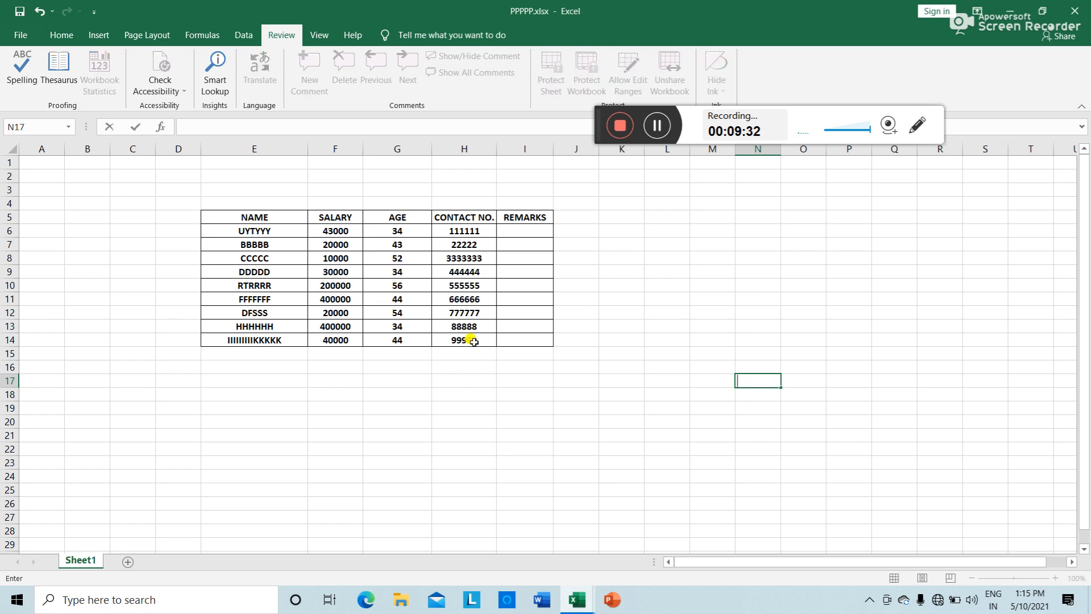
Step: Mark the NAME header cell E5 as Locked in Format Cells Protection
click(221, 218)
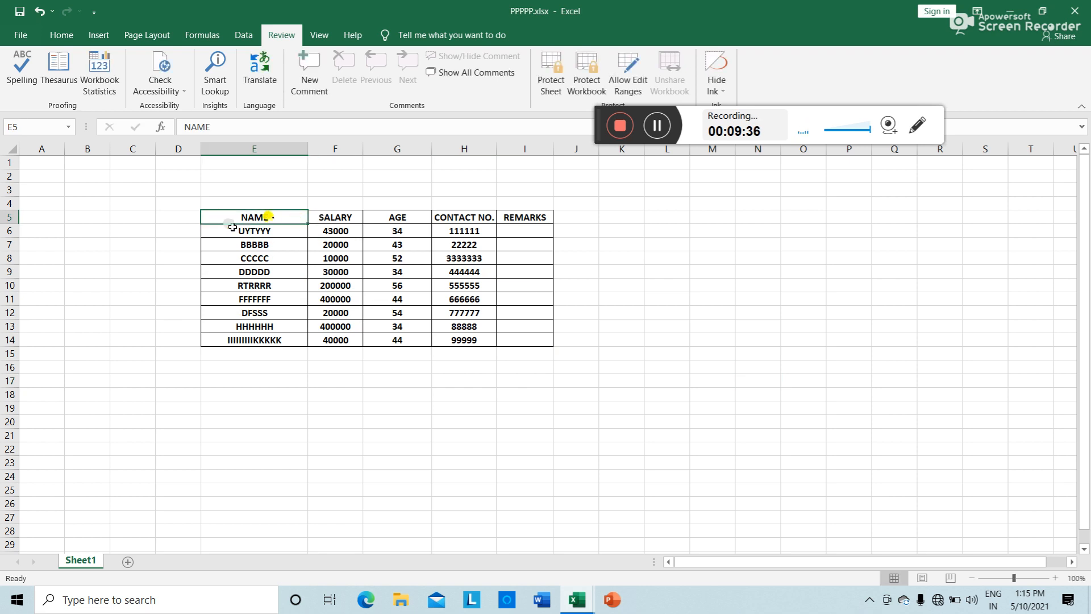
right_click(273, 218)
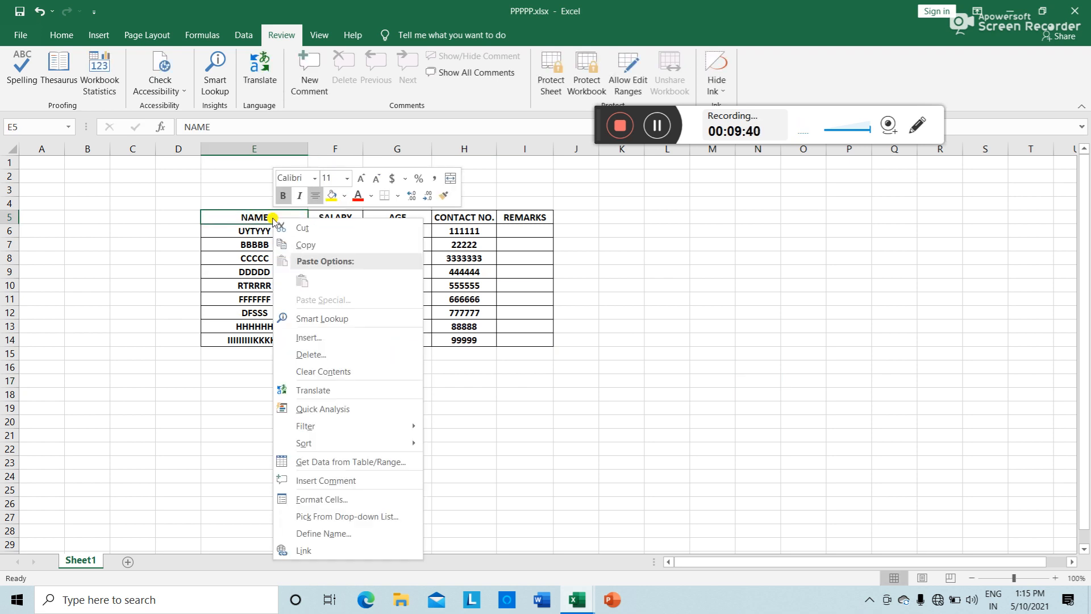
click(319, 501)
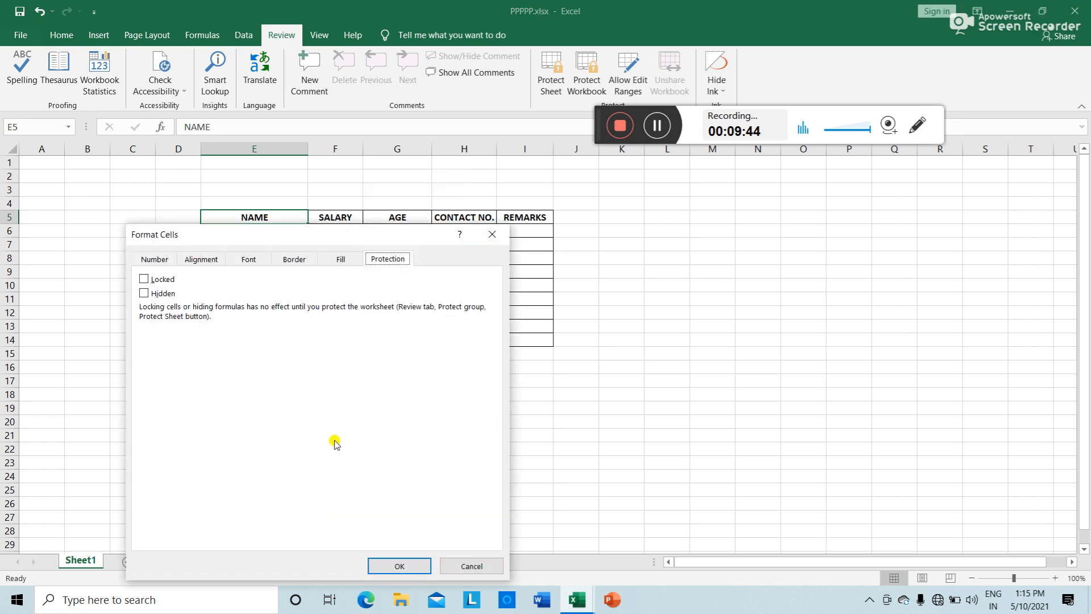
click(145, 279)
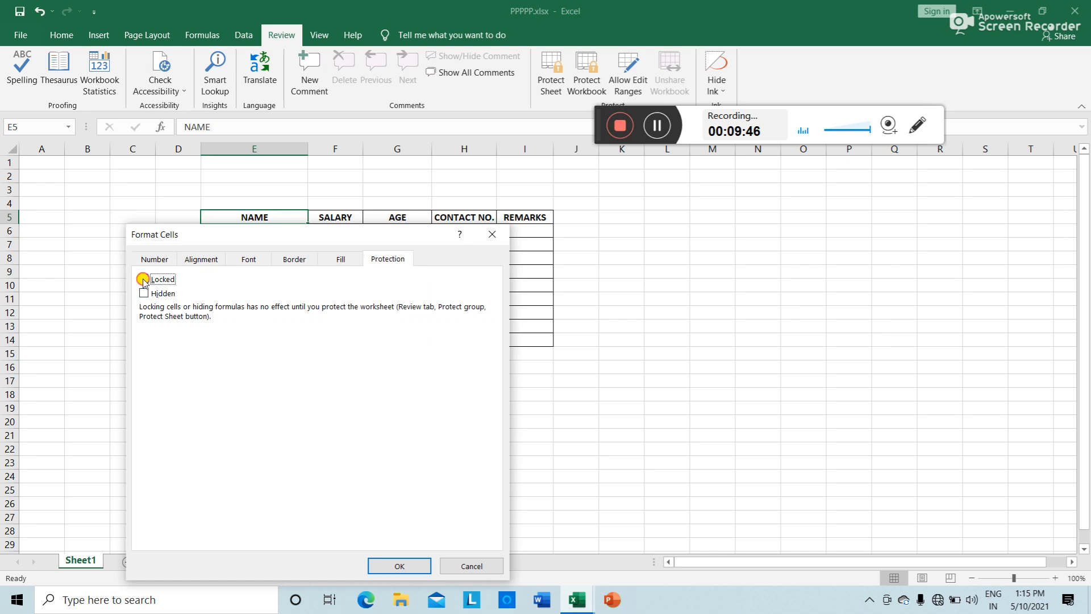
click(398, 567)
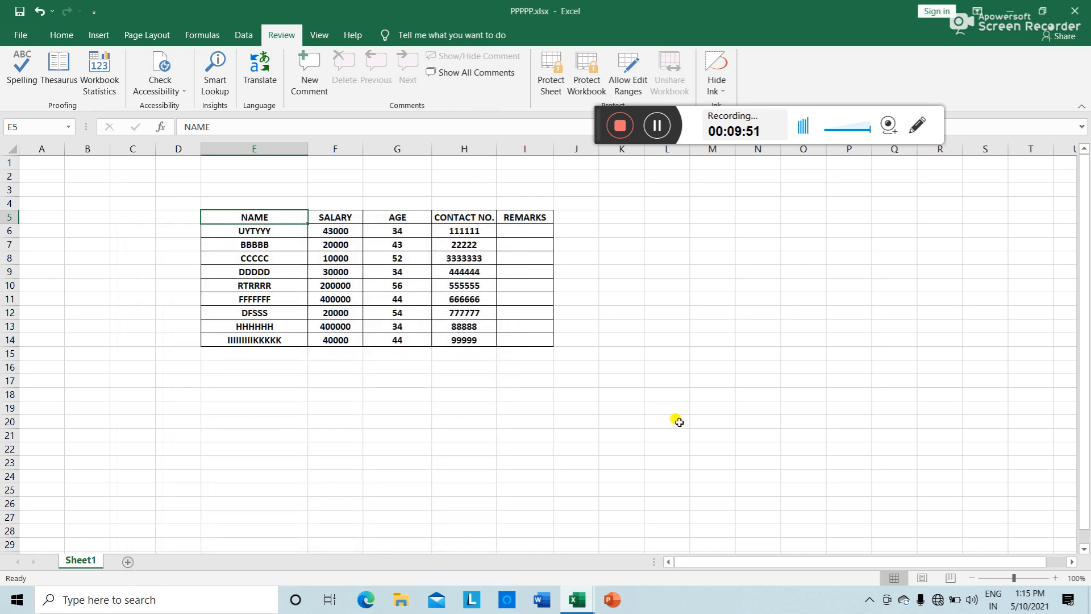
Step: Protect Sheet1 again with its password, confirming it
click(550, 73)
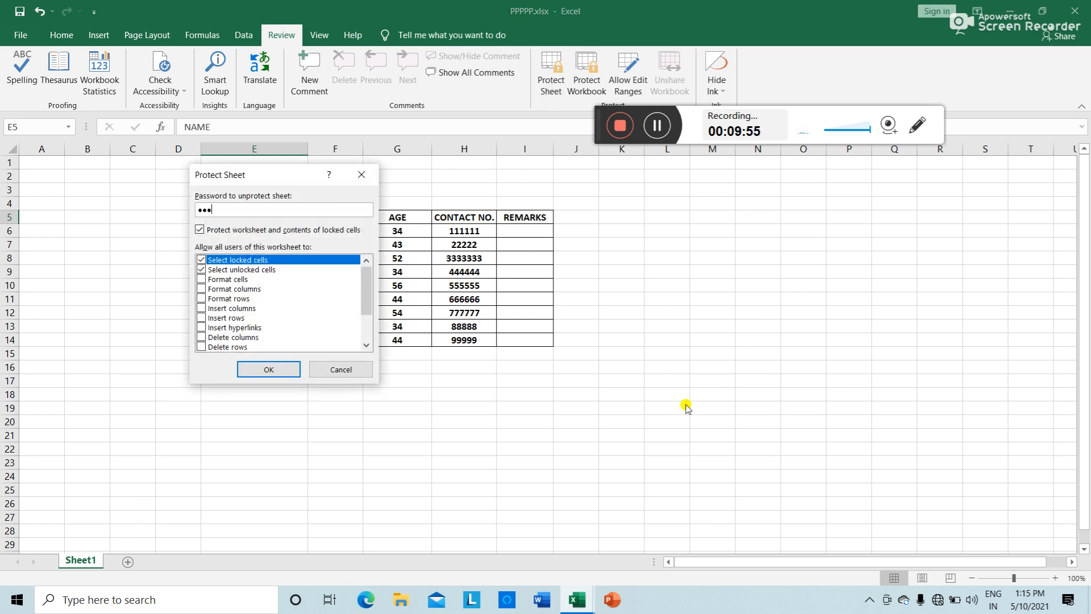
click(266, 370)
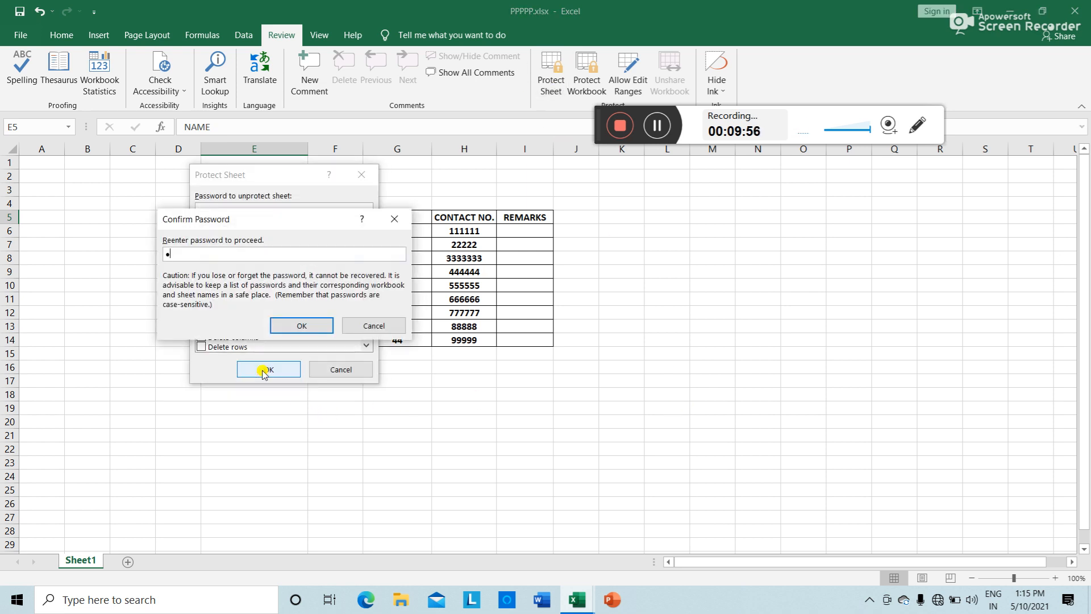
click(292, 325)
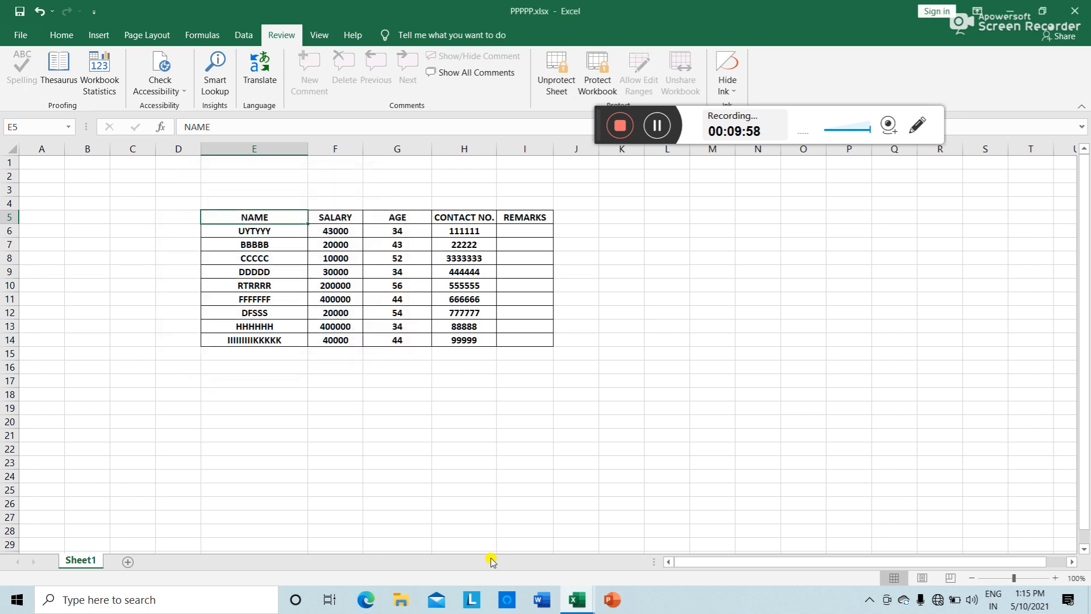
click(661, 402)
Step: Test edits: E5 NAME header is rejected, while F5 SALARY and E6 remain editable
double_click(288, 216)
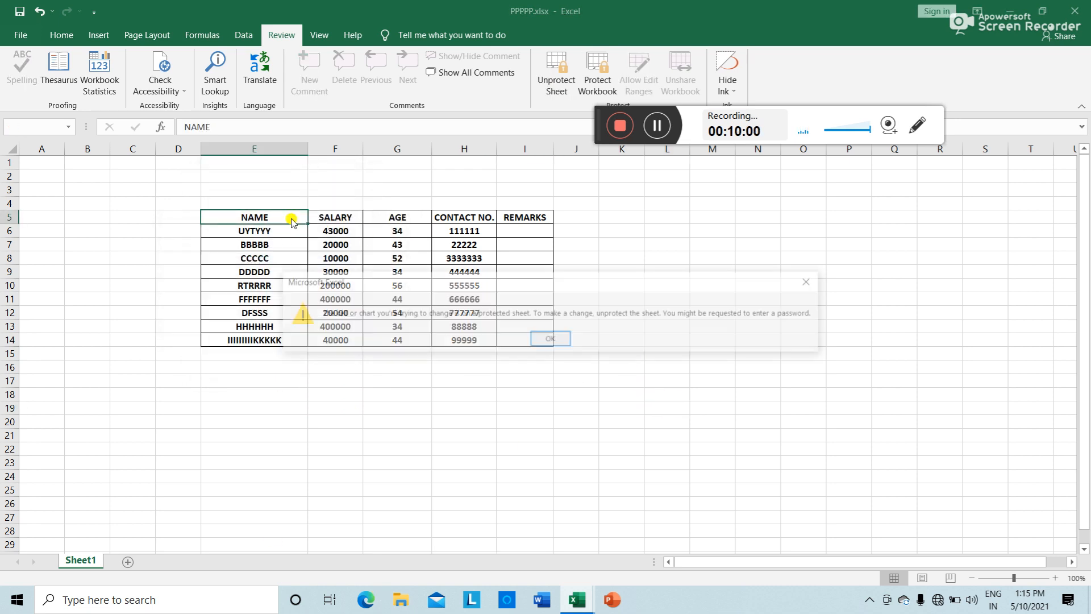
click(555, 332)
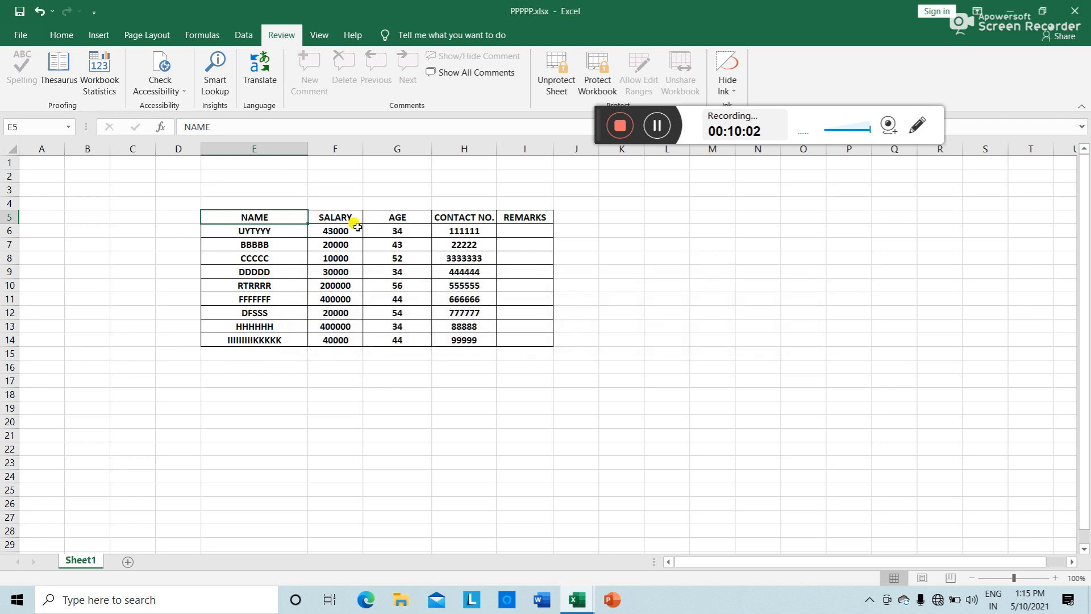
click(352, 220)
double_click(354, 220)
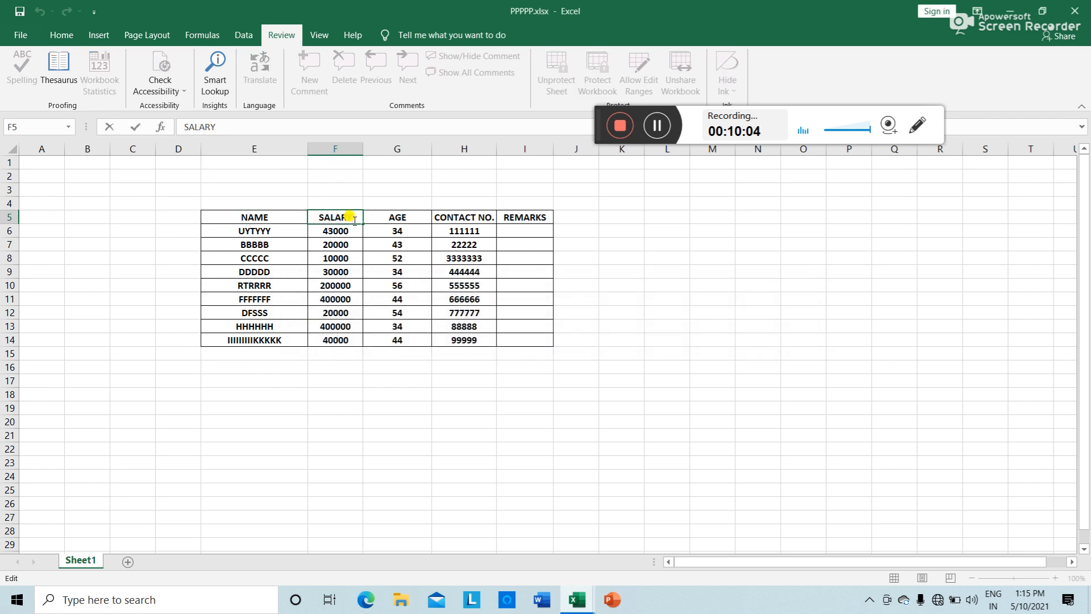
double_click(289, 233)
click(604, 312)
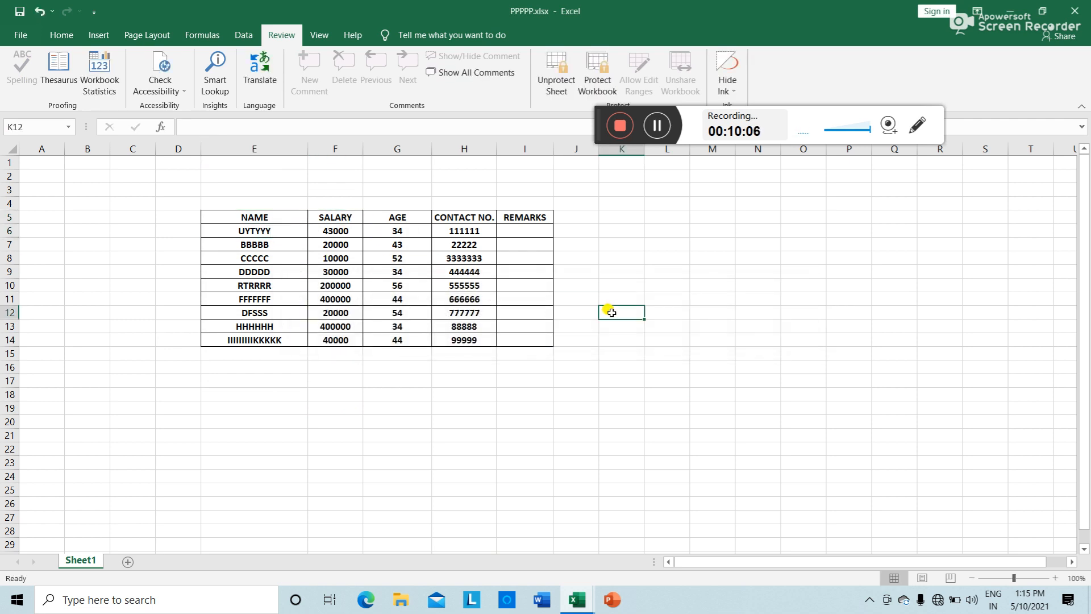